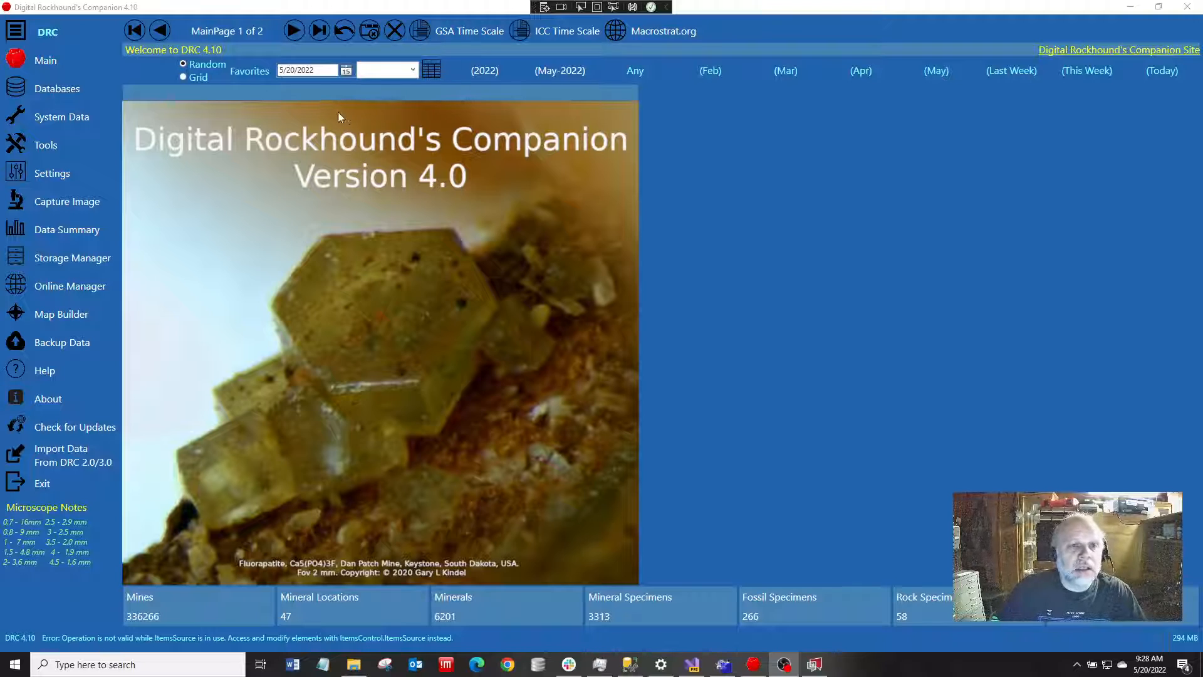
Open the Map Builder, filter the layer list by "OH", and add the OH Townships 2007, OH Counties and OH Border layers
click(295, 31)
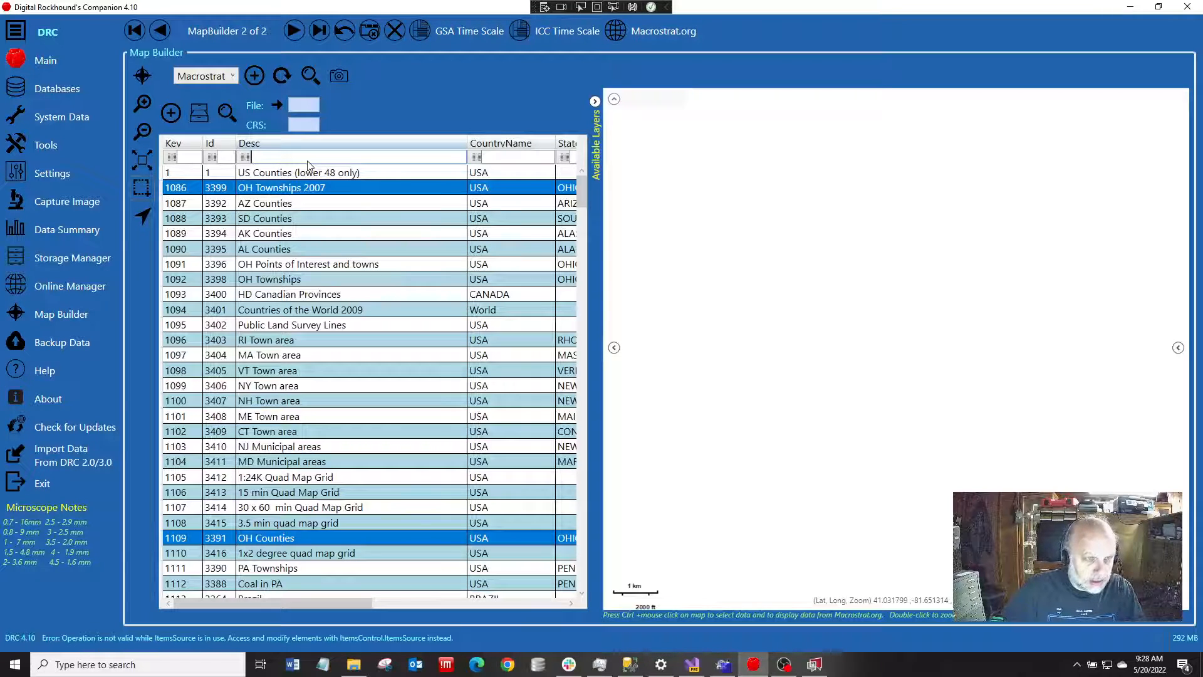
text(OH)
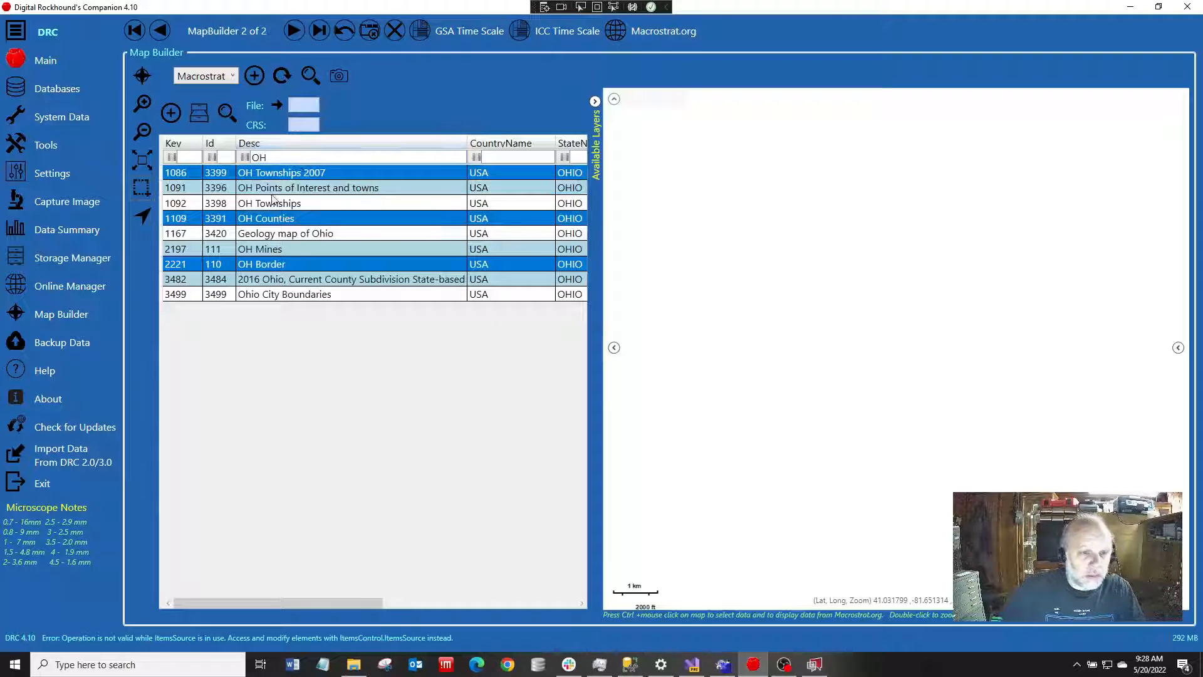
click(171, 113)
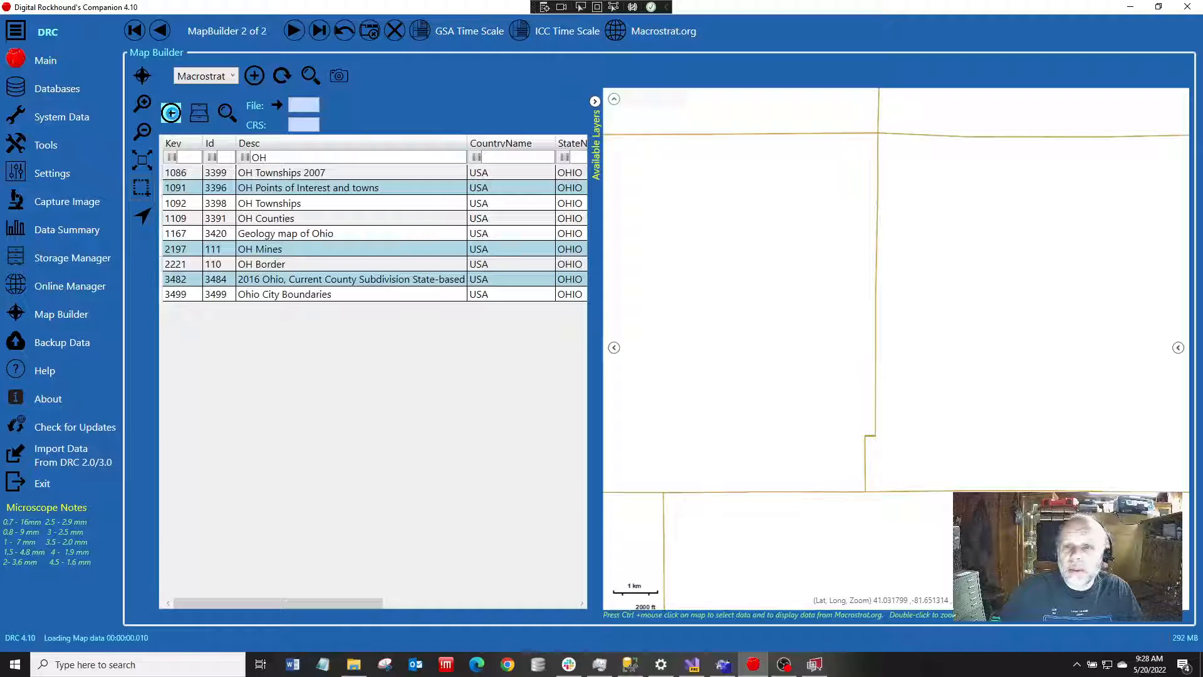
Hide the layer table and zoom the map to the full extent of the OH Border layer
click(594, 102)
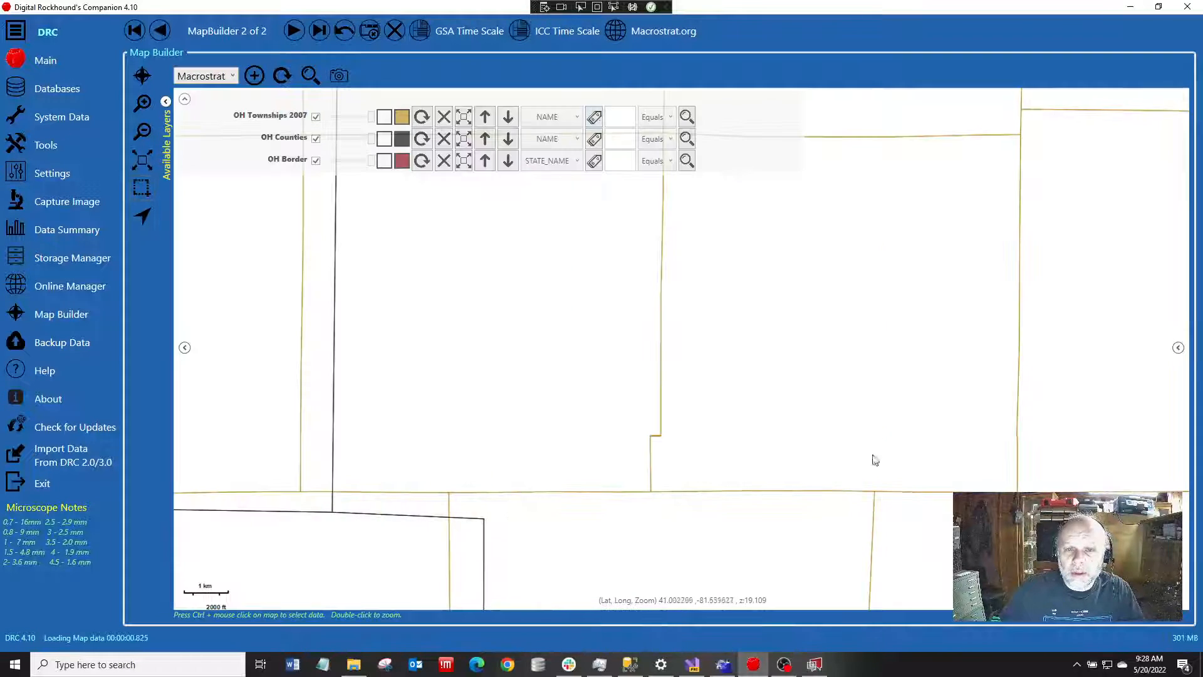
click(464, 166)
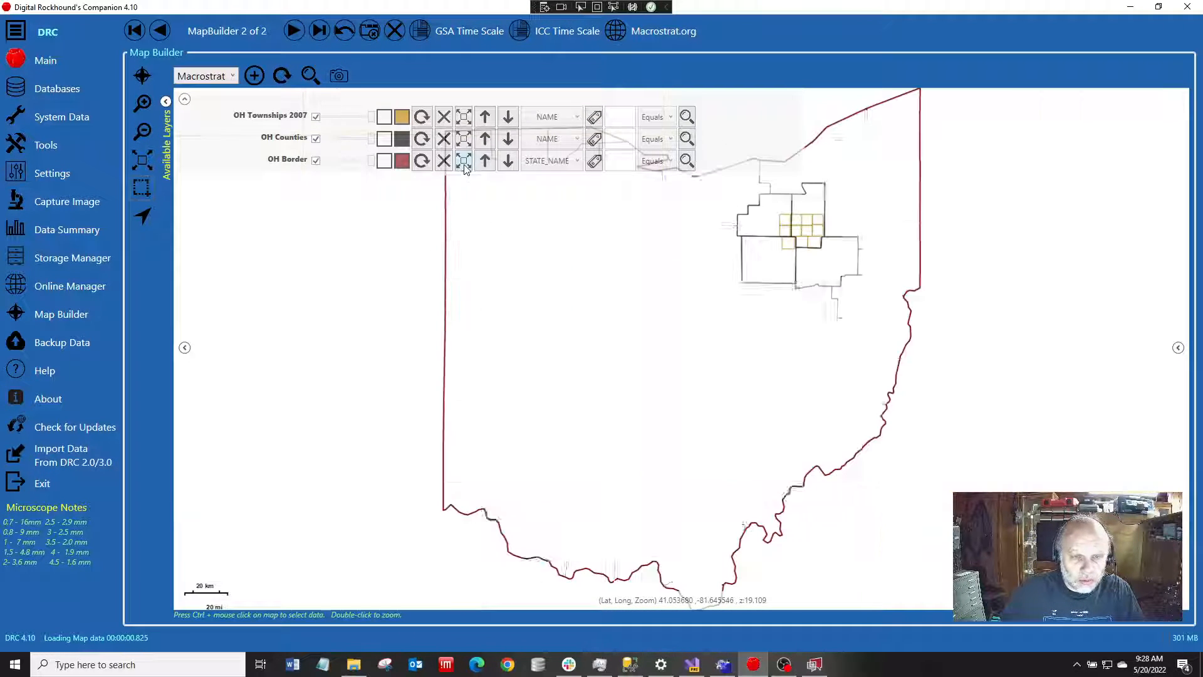
scroll(1166, 574, down, 1)
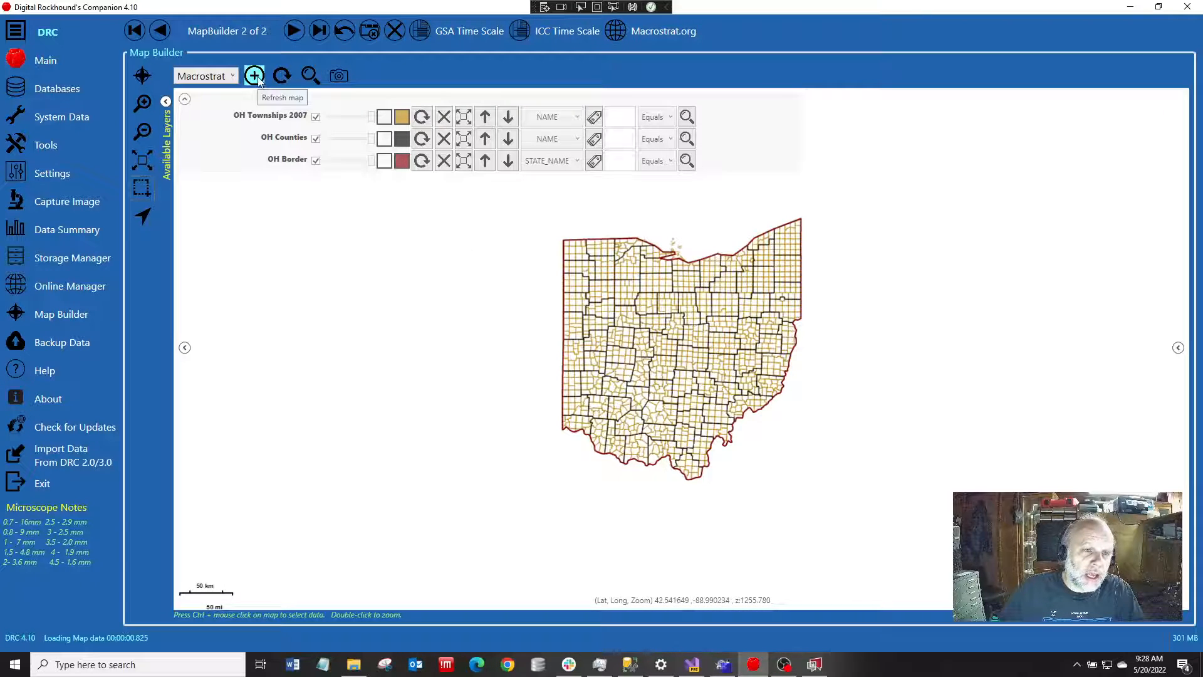
Choose OpenStreetMap as the basemap and add it beneath the Ohio layers
click(216, 76)
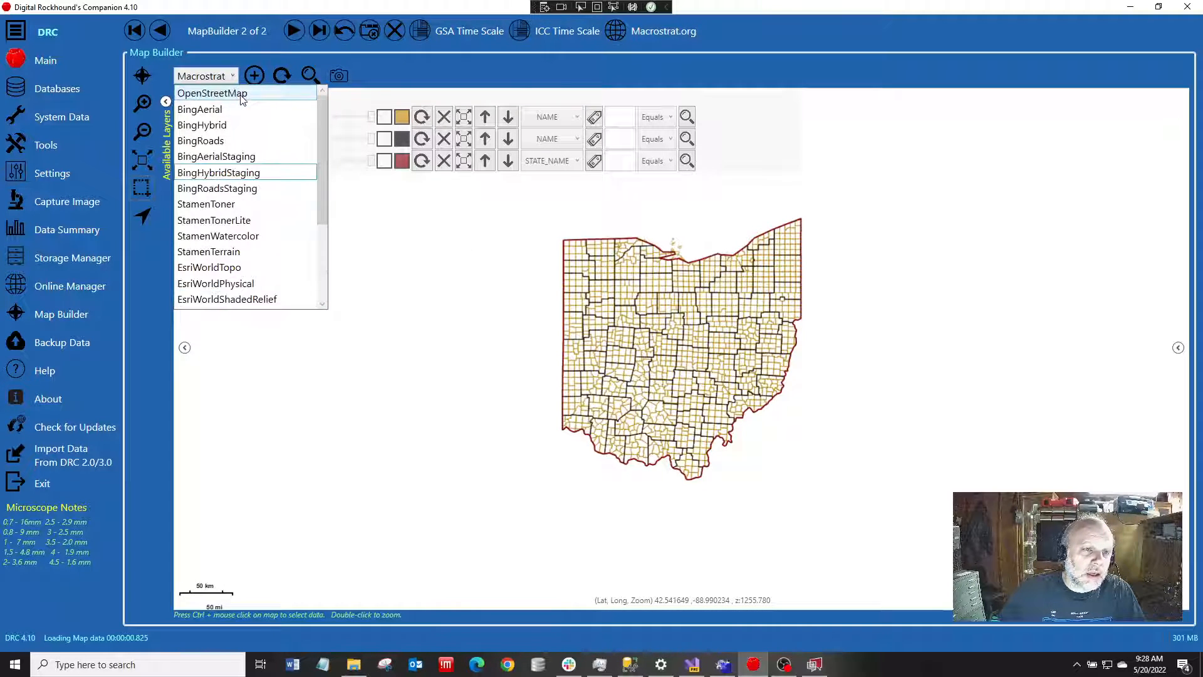
click(243, 95)
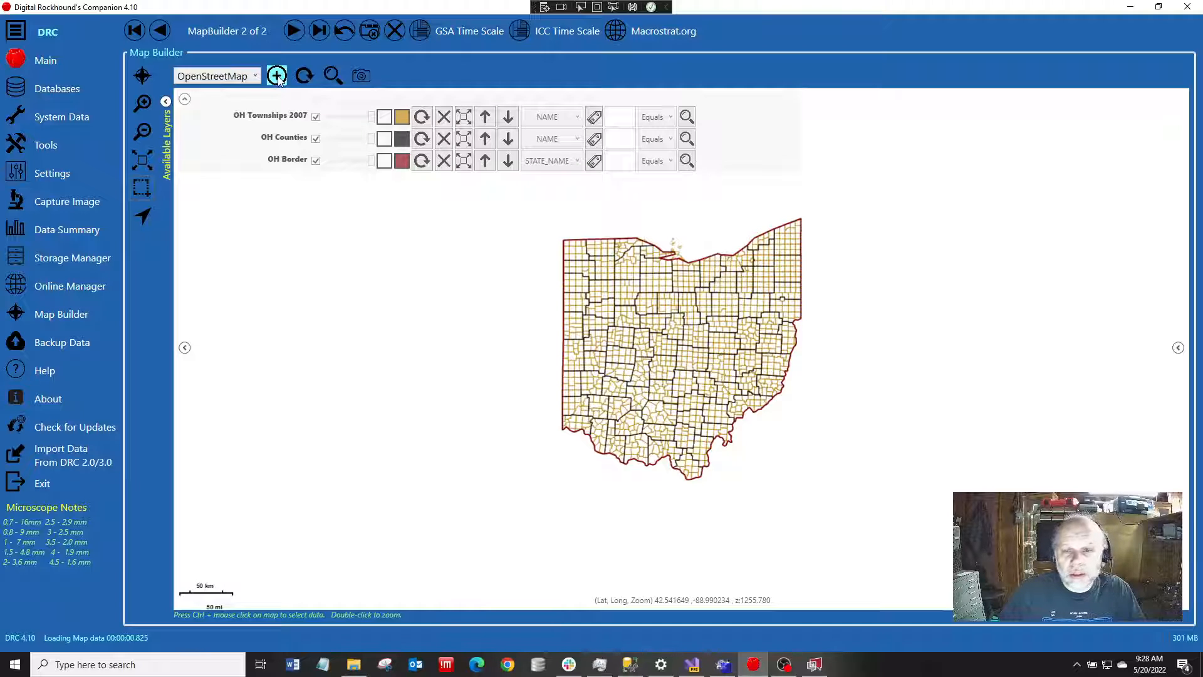
click(277, 75)
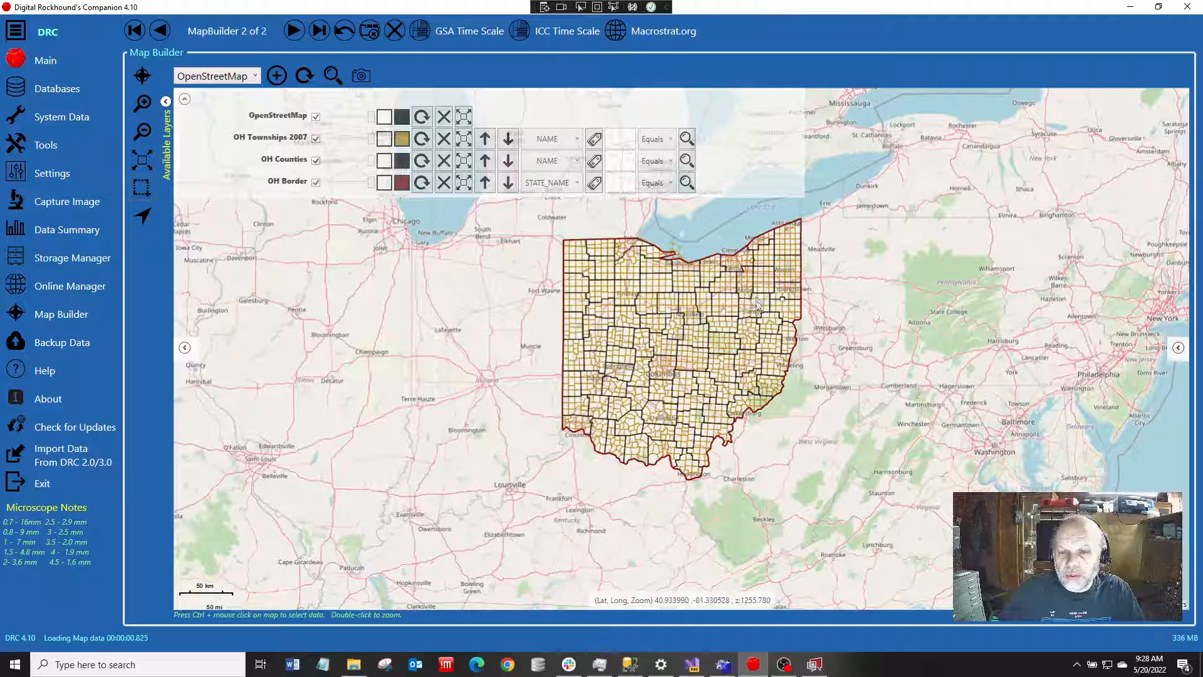
Switch the basemap to Macrostrat over the Akron–Canton area and lower the Macrostrat layer's opacity
scroll(815, 288, up, 2)
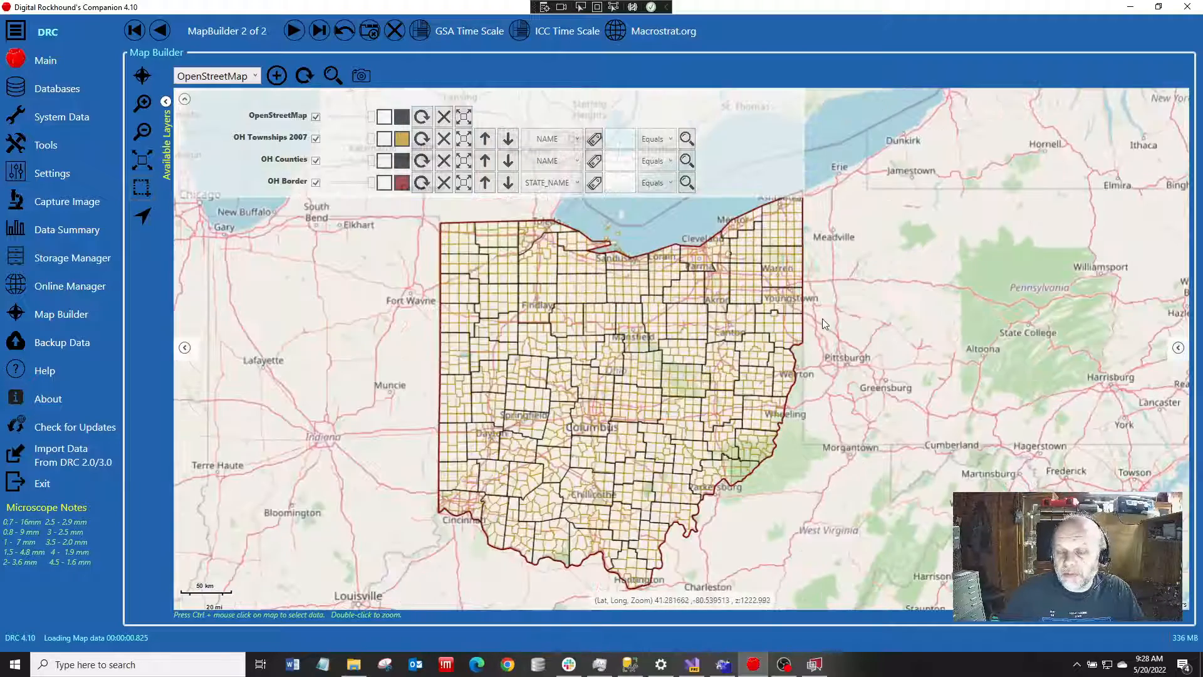
scroll(682, 340, up, 1)
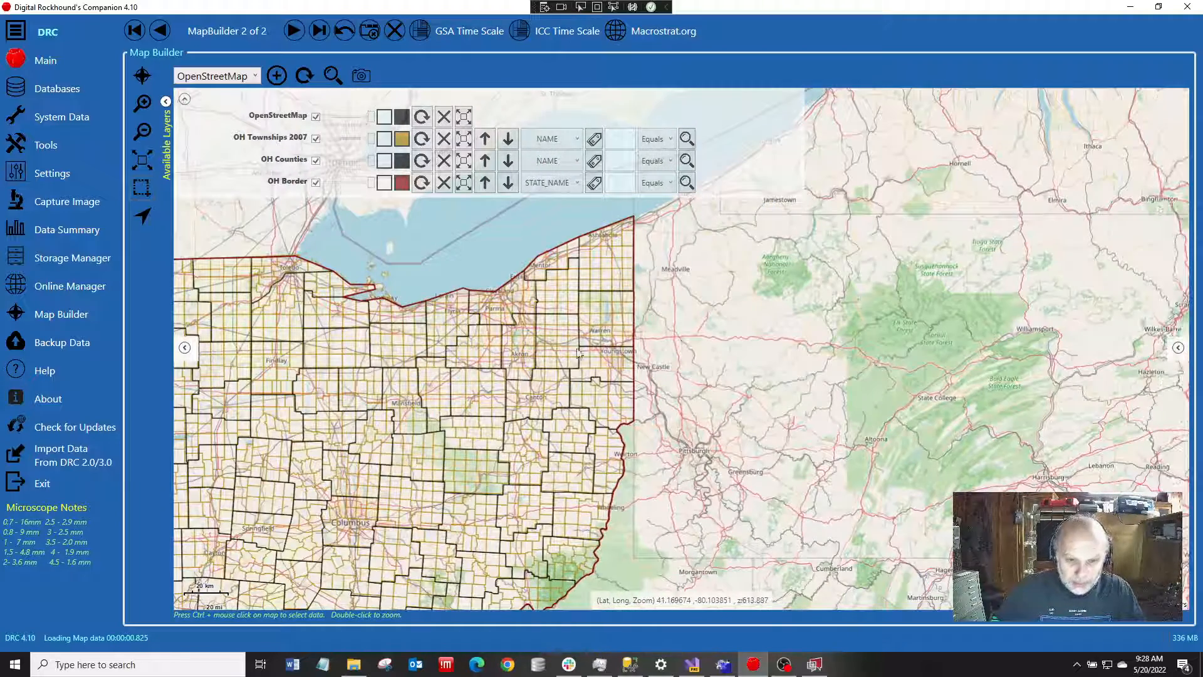
scroll(512, 374, up, 2)
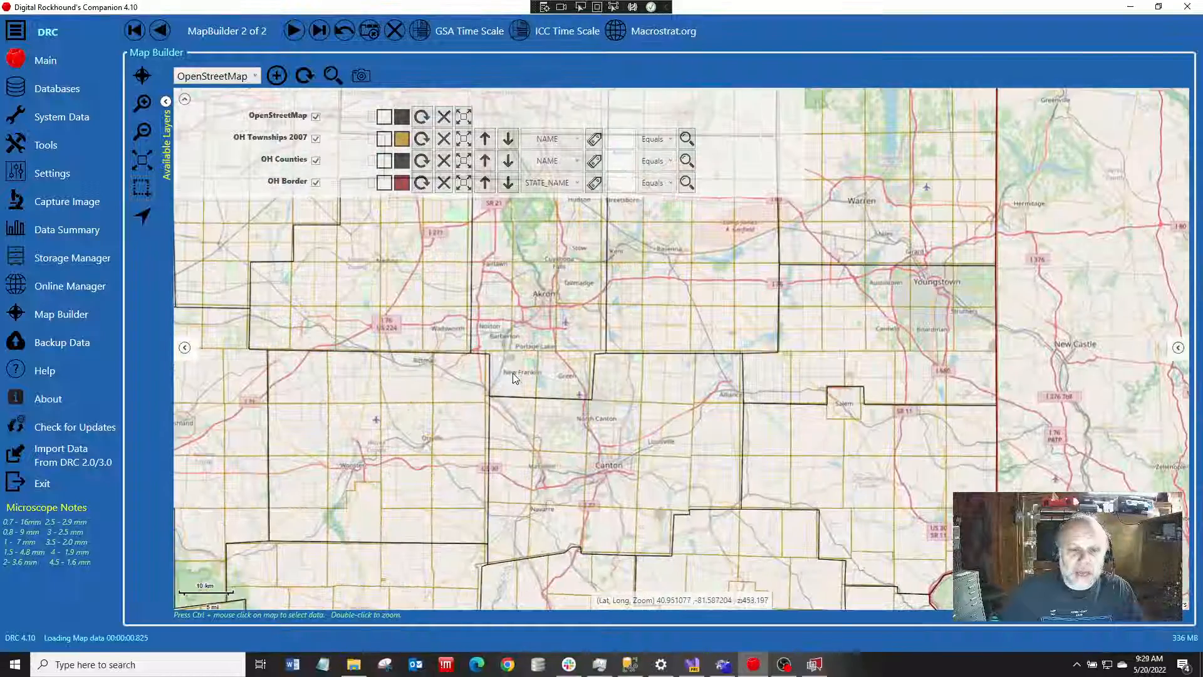
scroll(513, 375, up, 1)
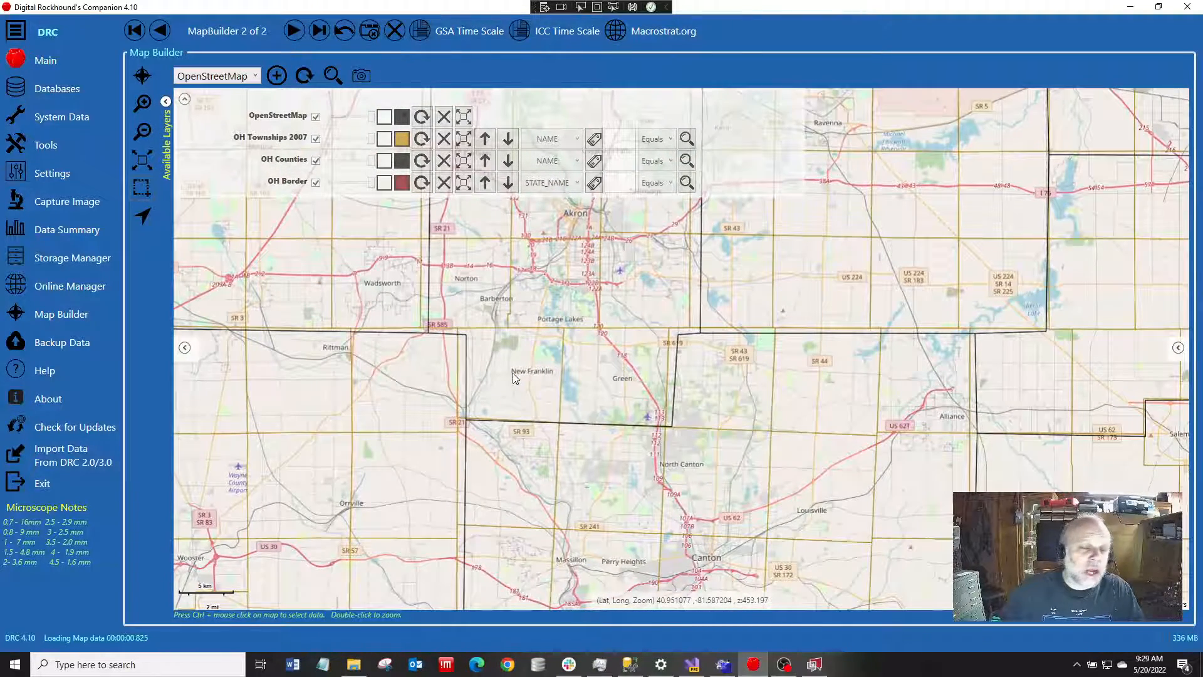
click(251, 76)
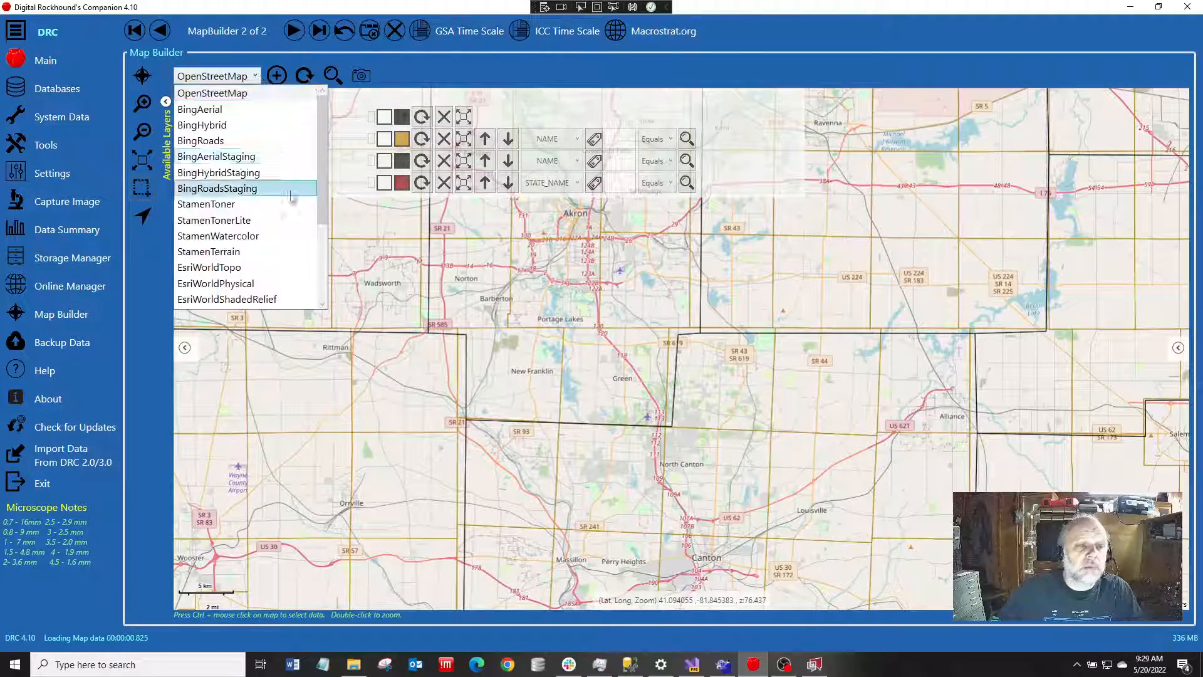
scroll(291, 197, down, 3)
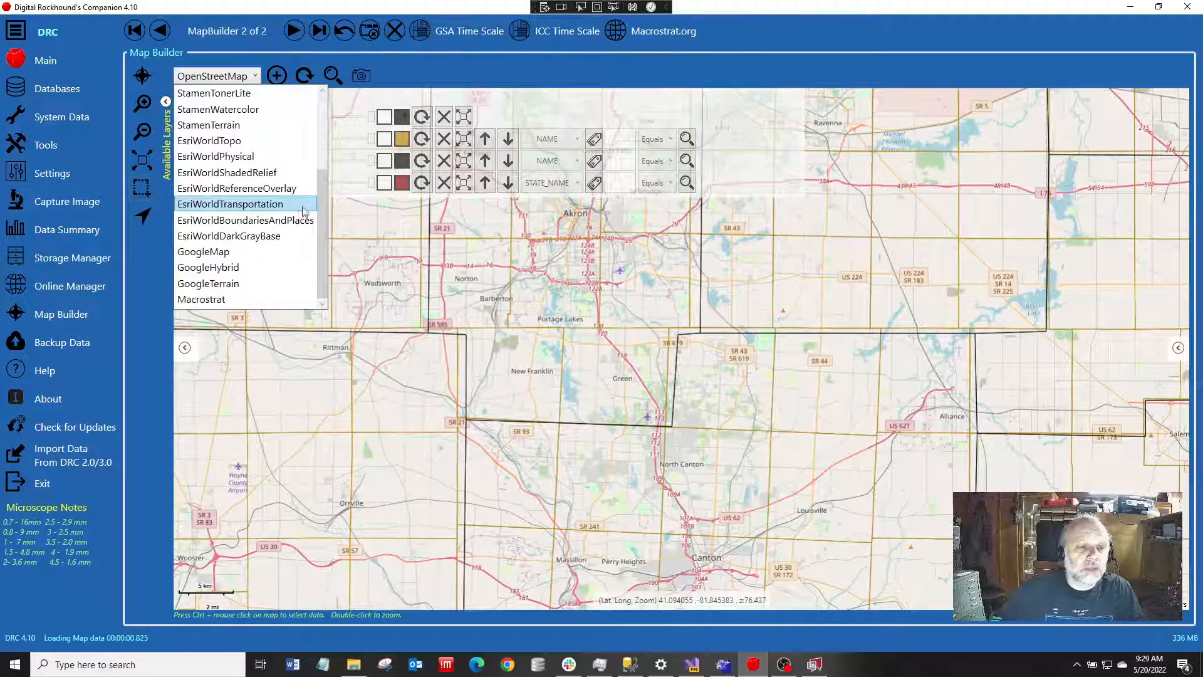
click(213, 301)
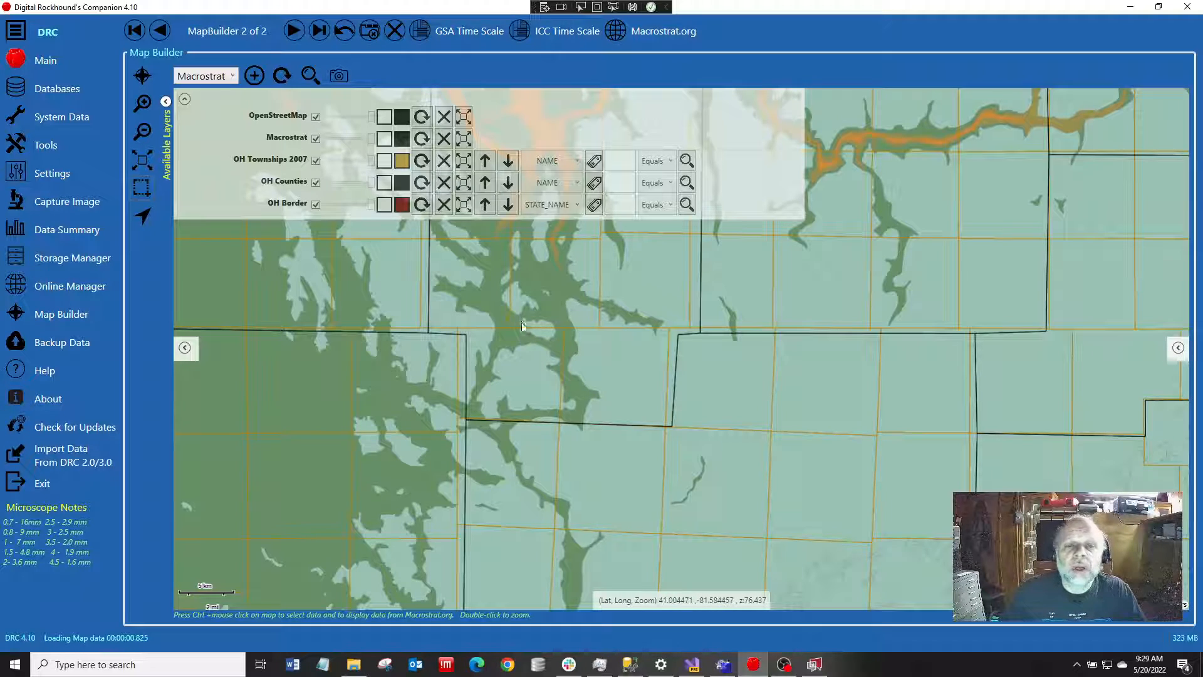
drag(515, 308, 538, 341)
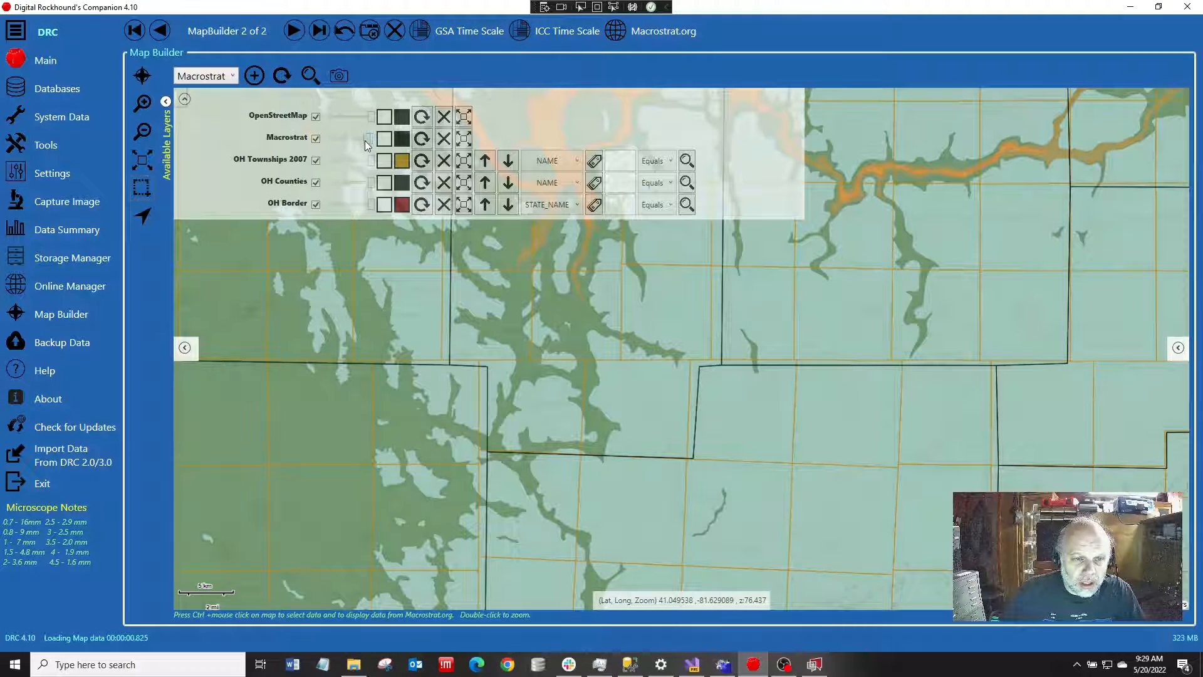
drag(362, 141, 357, 144)
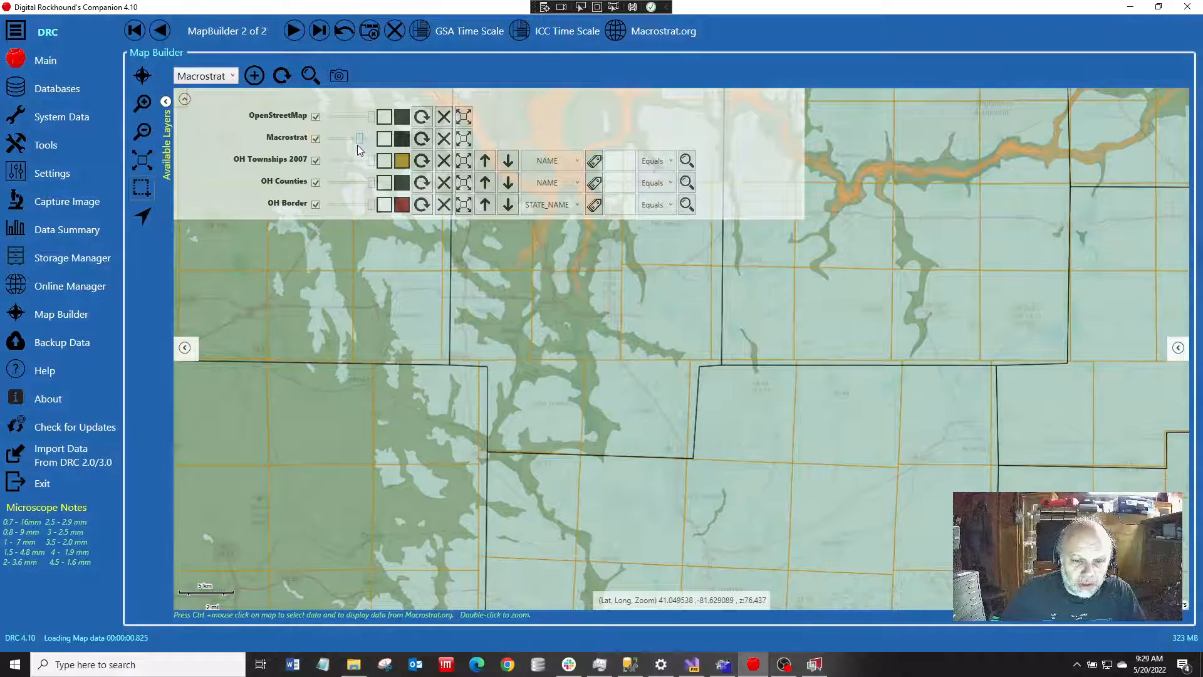
Query the Macrostrat geology at a point near Barberton and review the geologic unit details panel
double_click(508, 355)
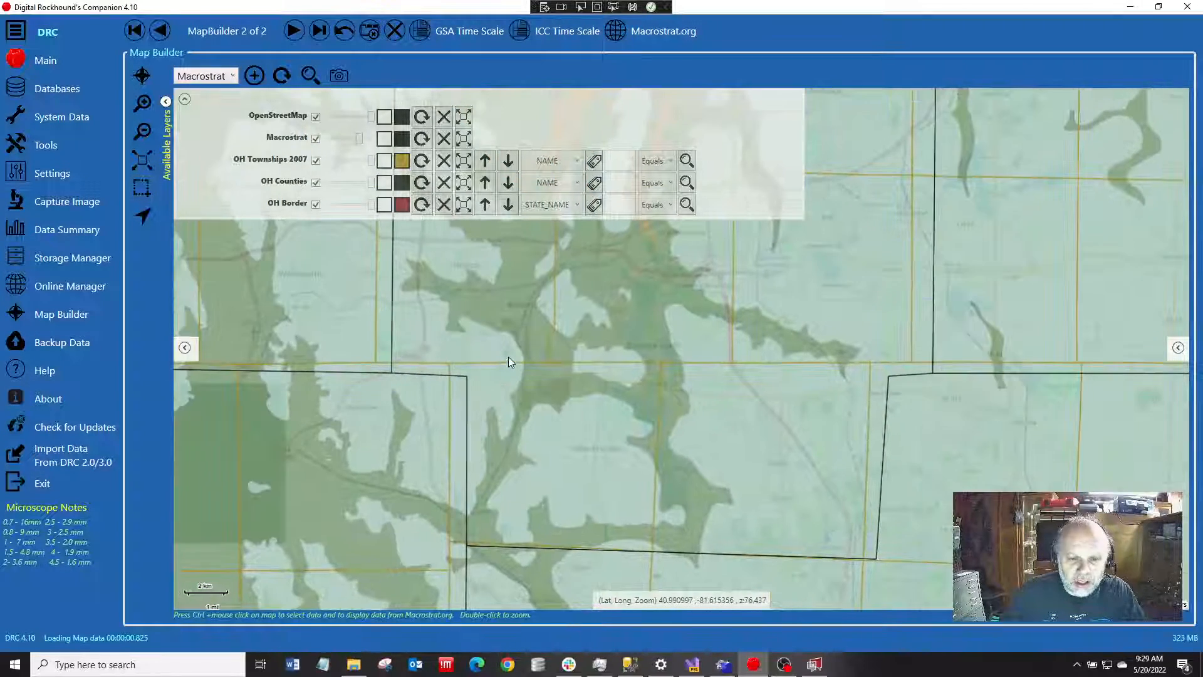
drag(506, 317, 515, 389)
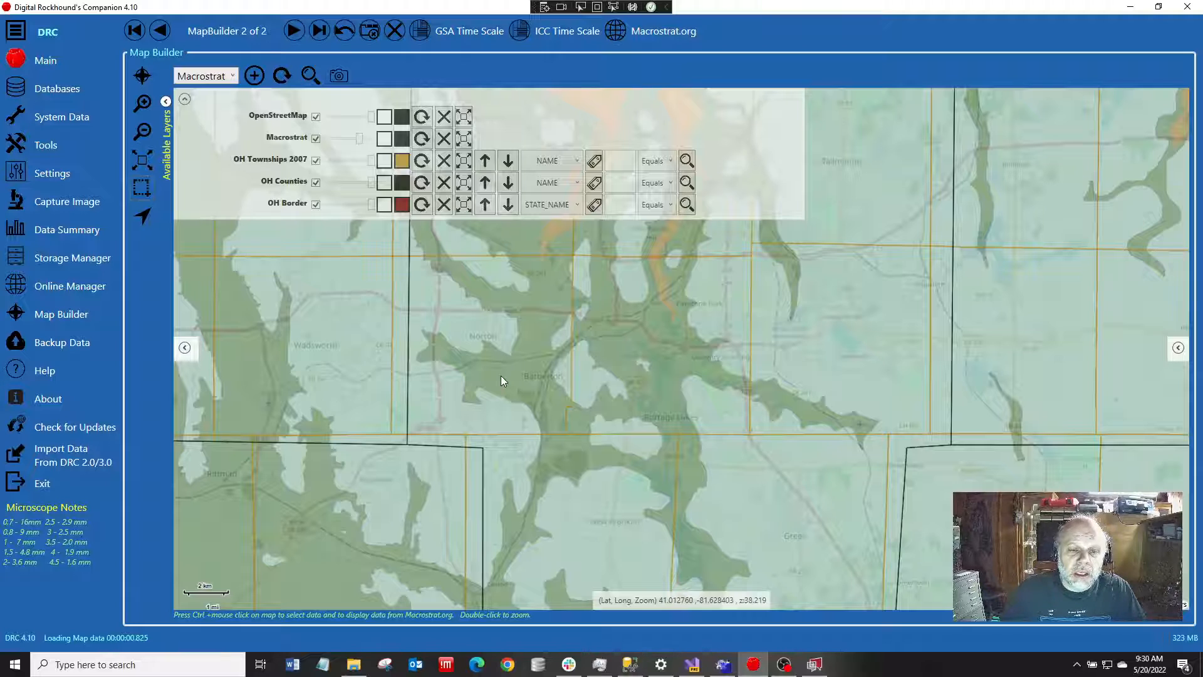
ctrl+click(501, 376)
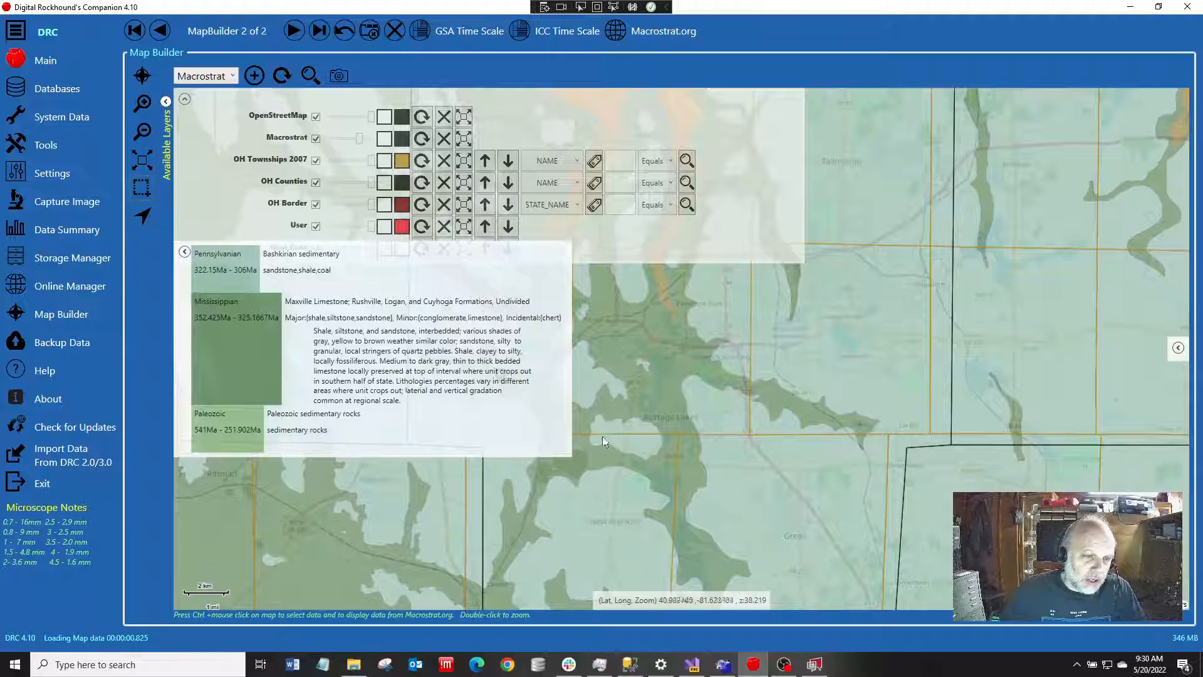
click(185, 252)
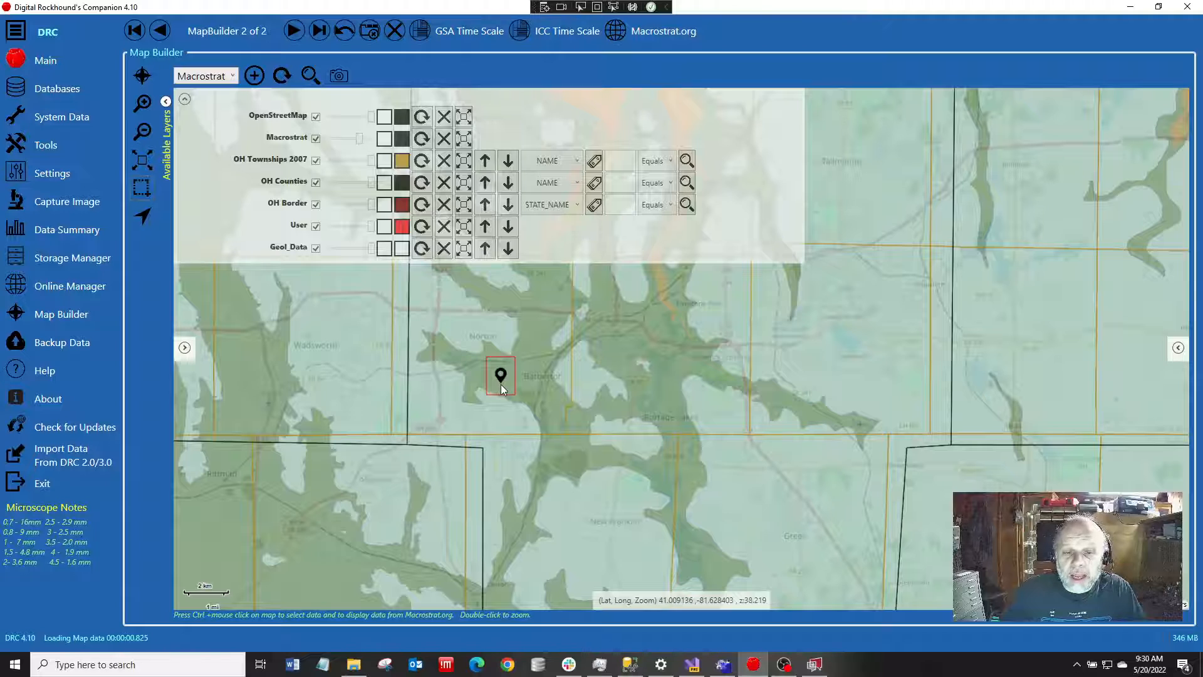
click(185, 348)
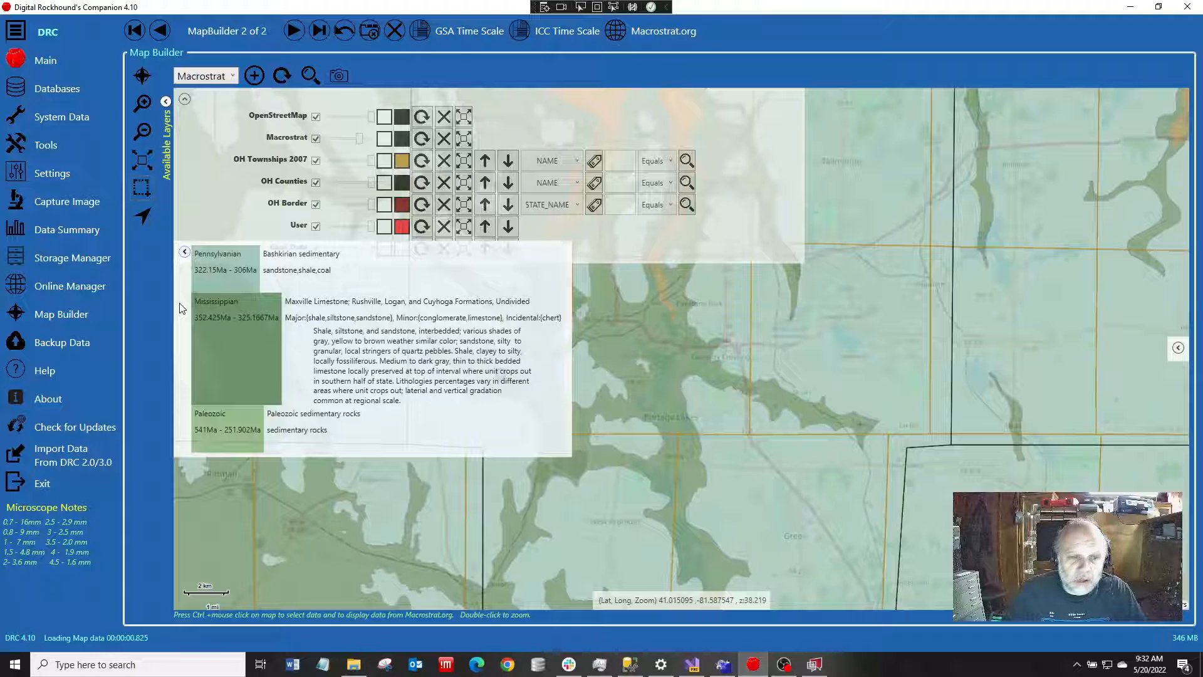
click(185, 252)
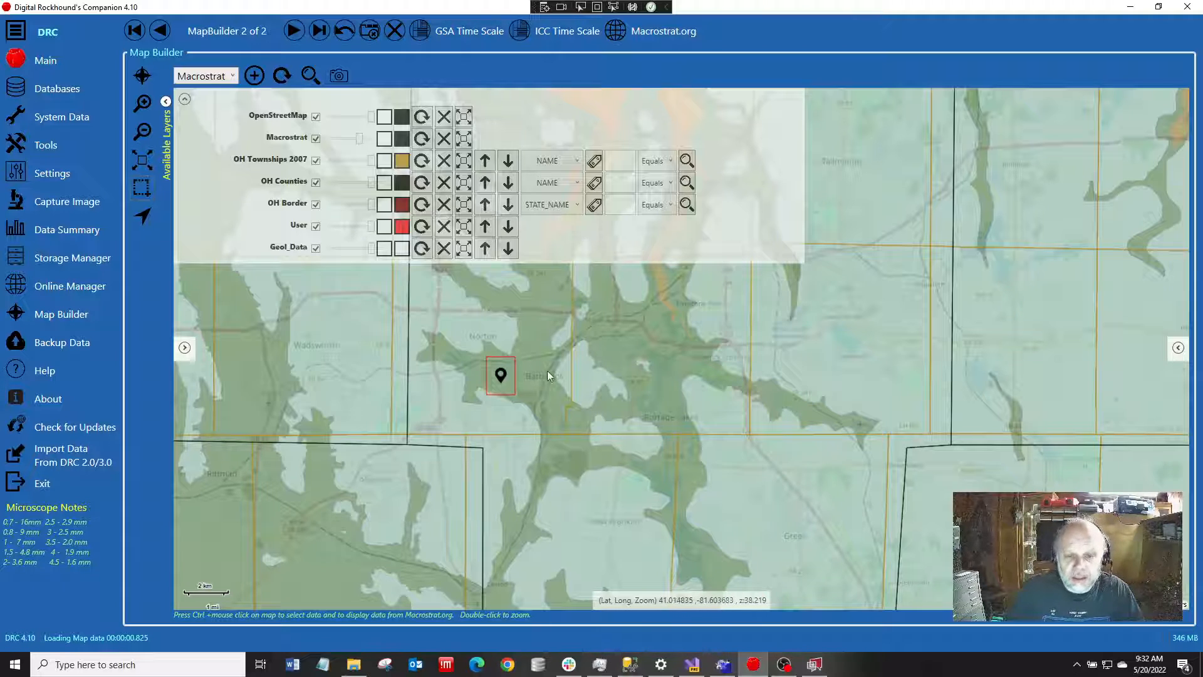
Query the geology at a new point north of Barberton and review the Mississippian and Late Devonian unit details
mouse_move(547, 371)
mouse_down()
mouse_move(547, 408)
mouse_move(530, 426)
mouse_up()
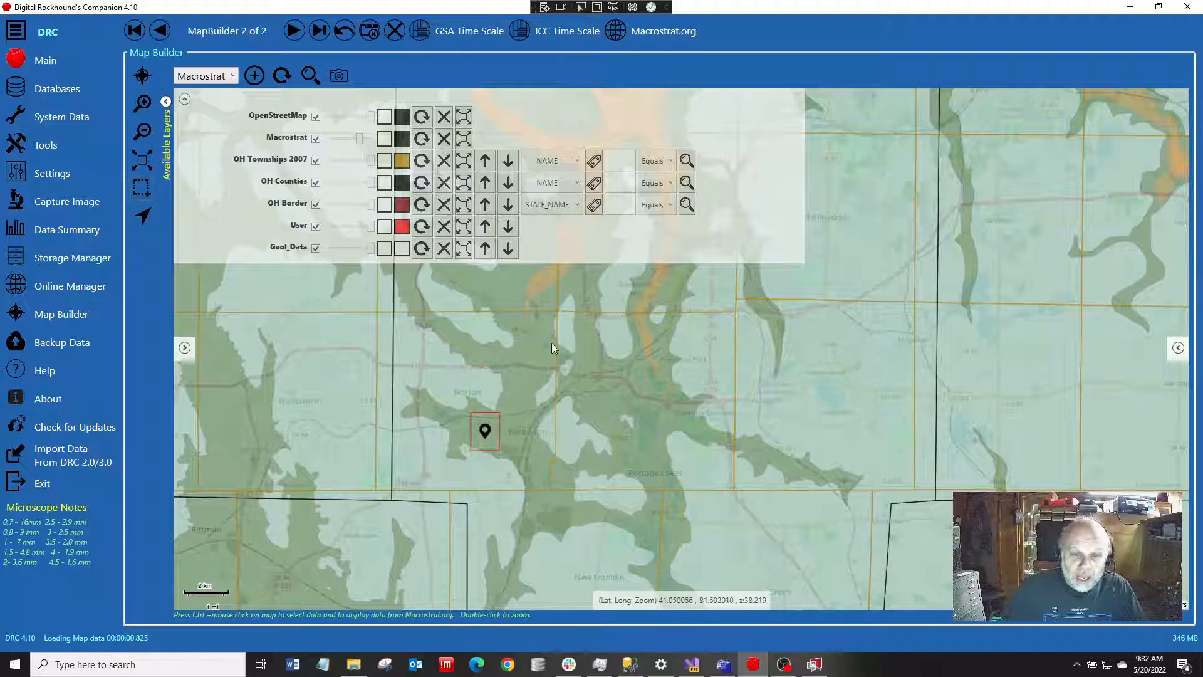
scroll(551, 344, down, 2)
mouse_move(559, 351)
mouse_down()
mouse_move(548, 480)
mouse_move(560, 481)
mouse_up()
drag(571, 438, 566, 475)
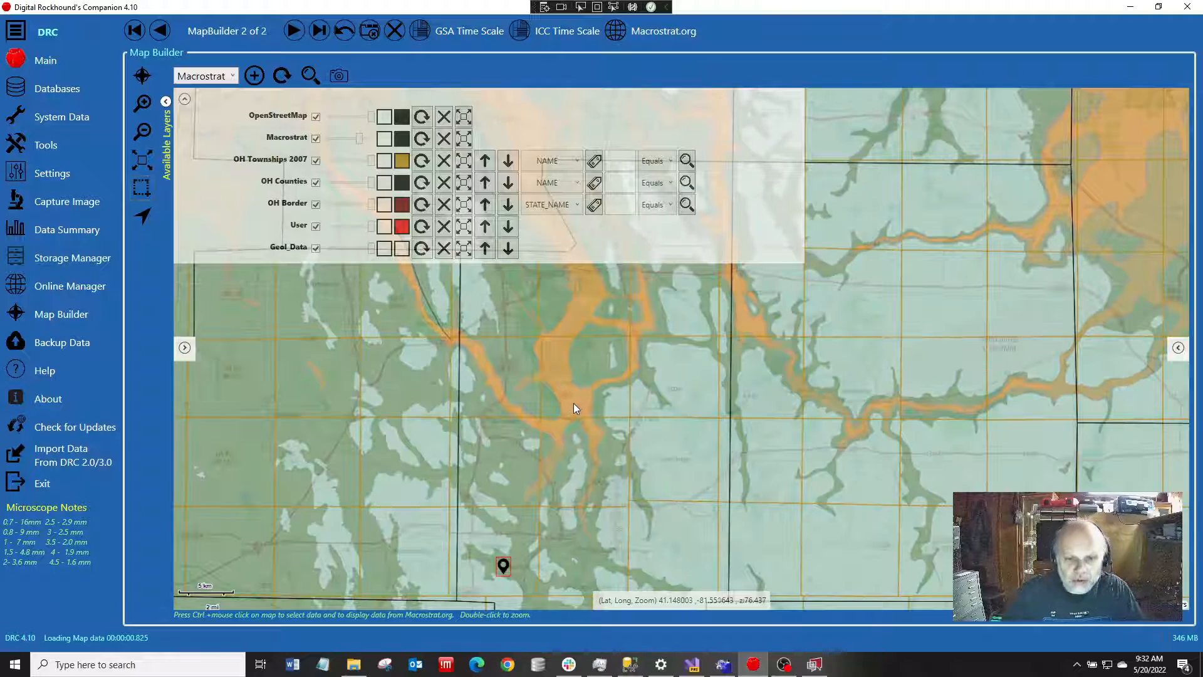
scroll(573, 398, up, 2)
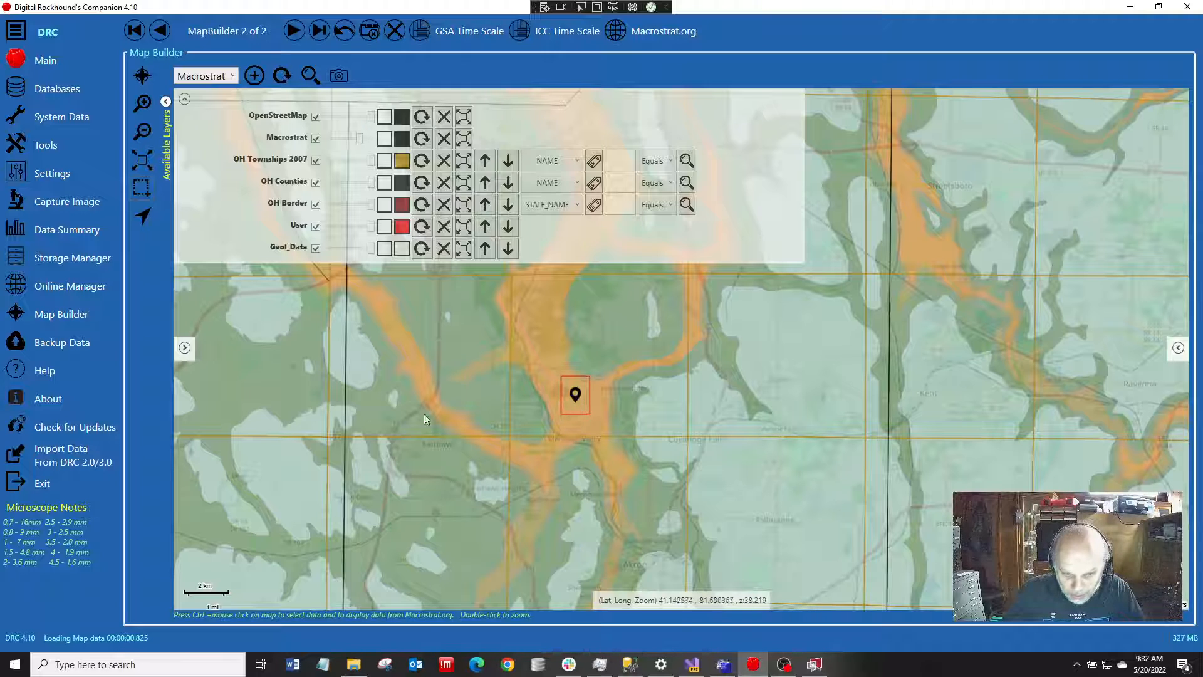
click(185, 348)
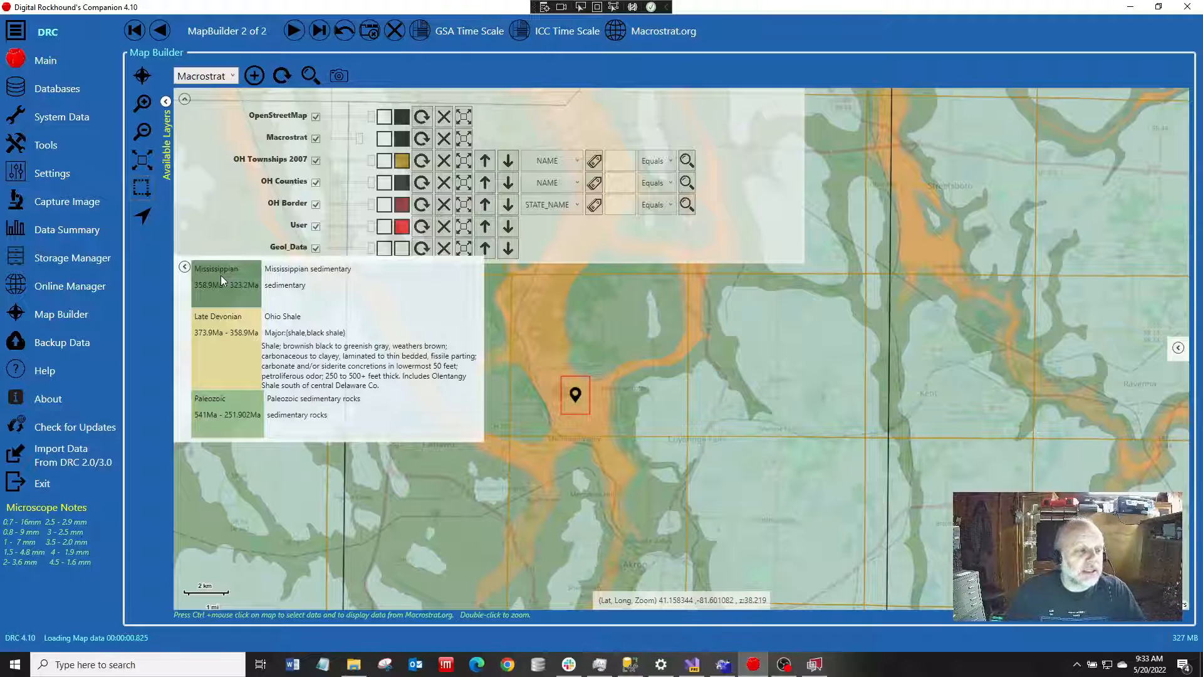
click(184, 268)
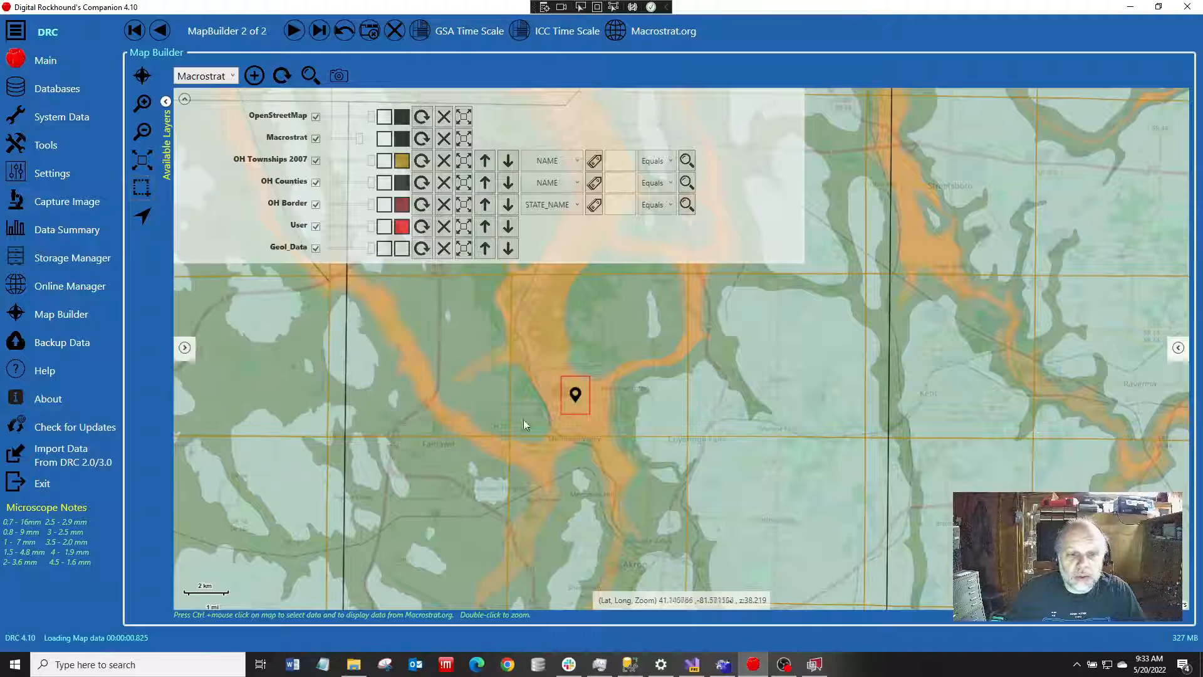
Add the OH Mines layer to the map around the queried point
scroll(483, 415, down, 1)
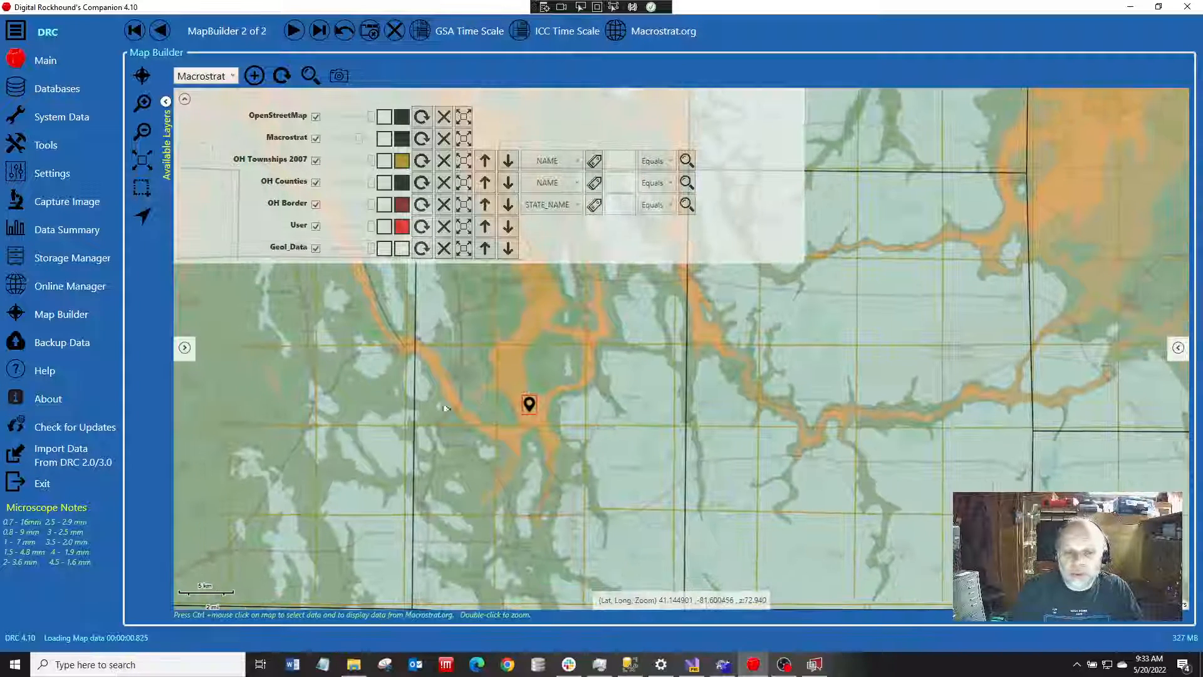
click(165, 102)
click(267, 250)
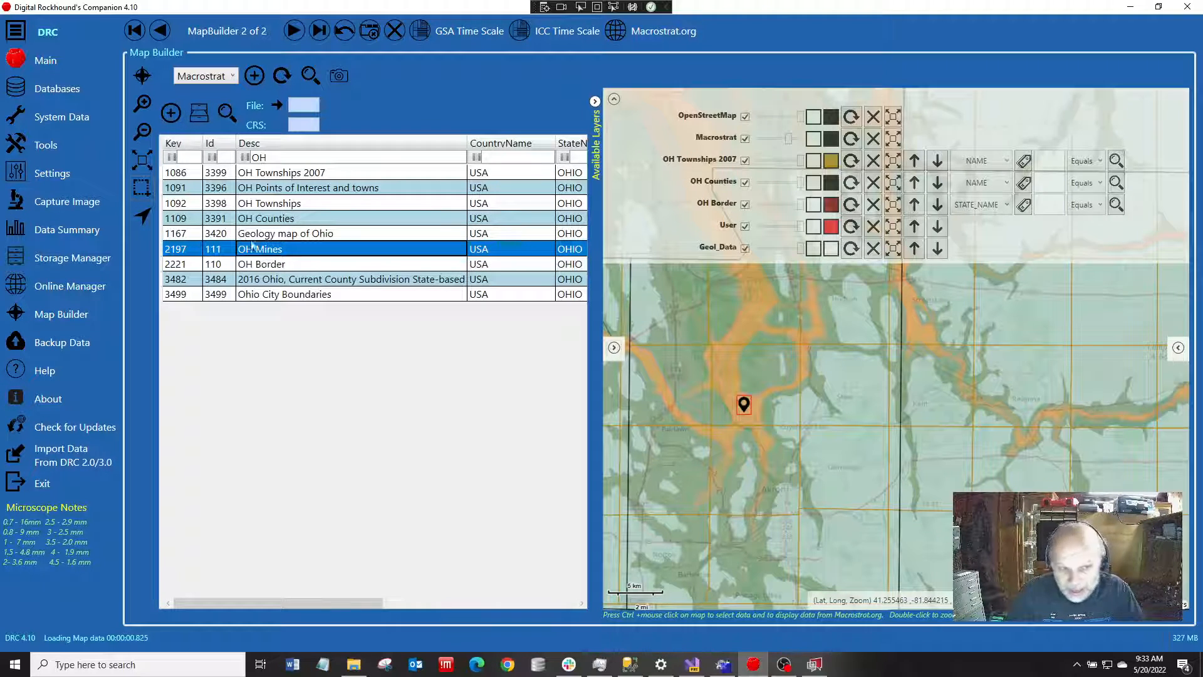
click(176, 118)
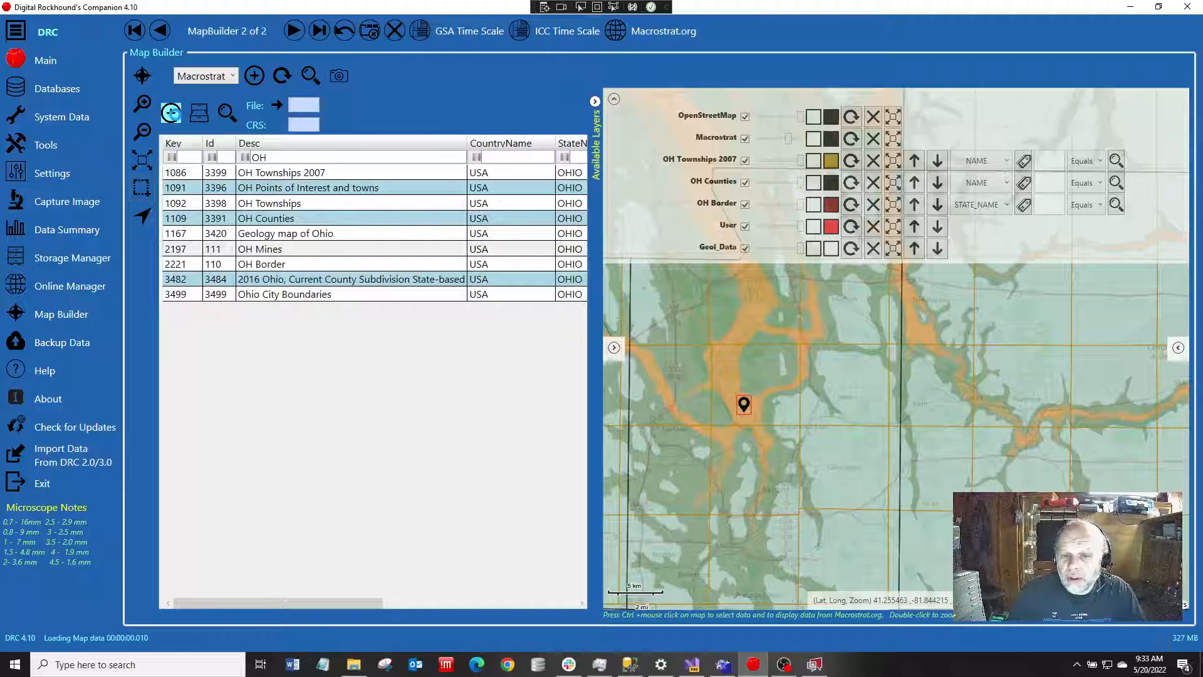
click(595, 100)
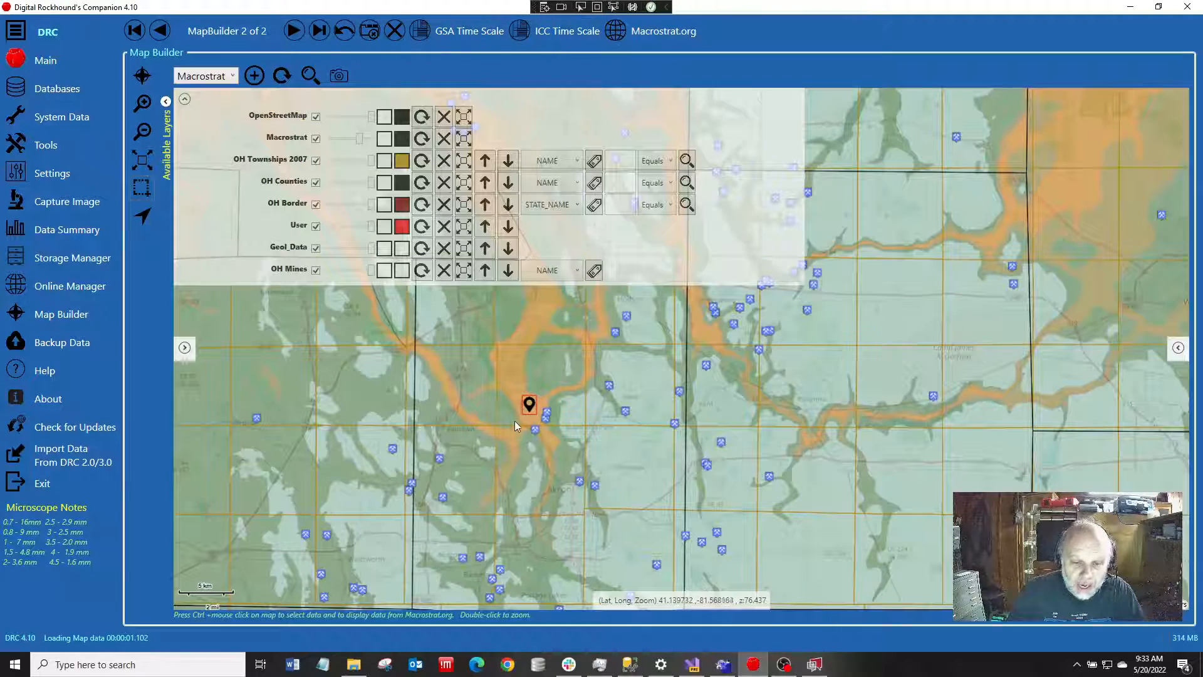
scroll(555, 425, up, 2)
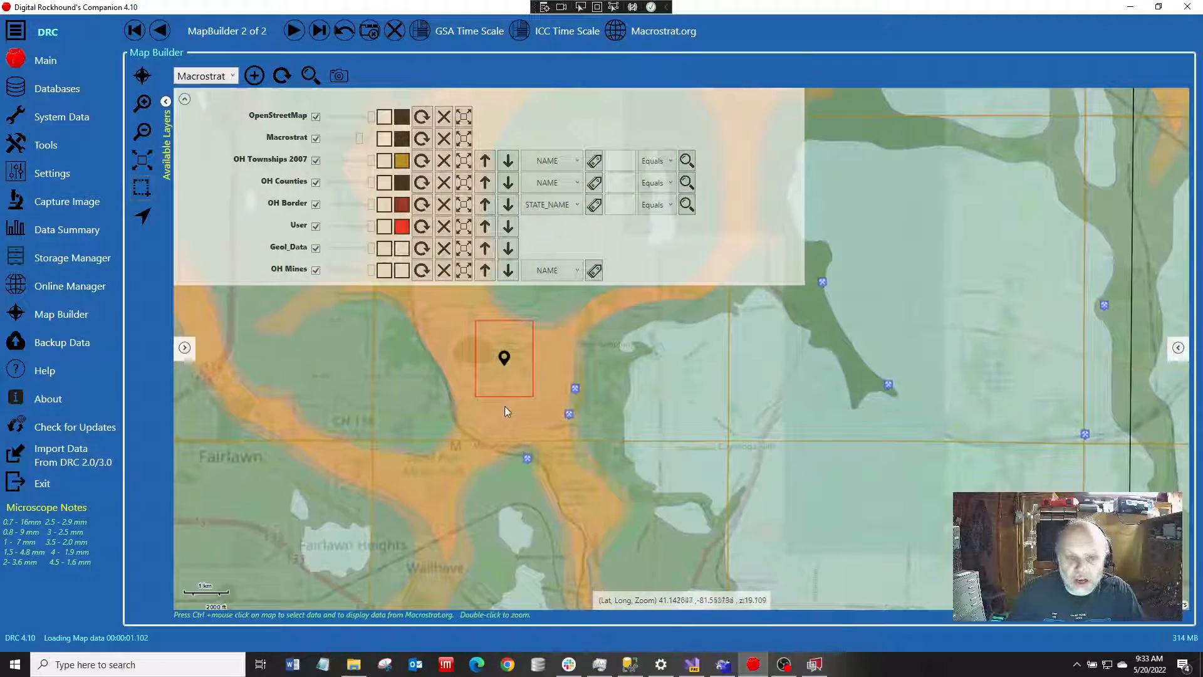
scroll(498, 414, down, 2)
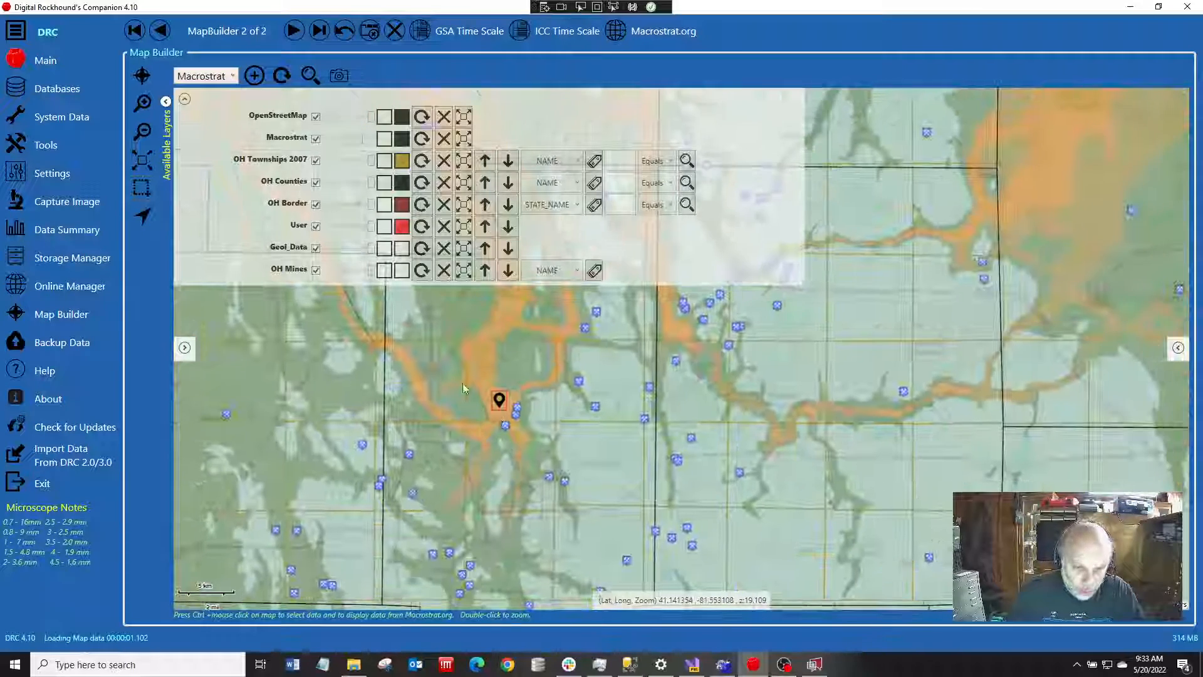
Zoom in around the queried point and add a name label layer for the OH Mines points
scroll(581, 410, up, 1)
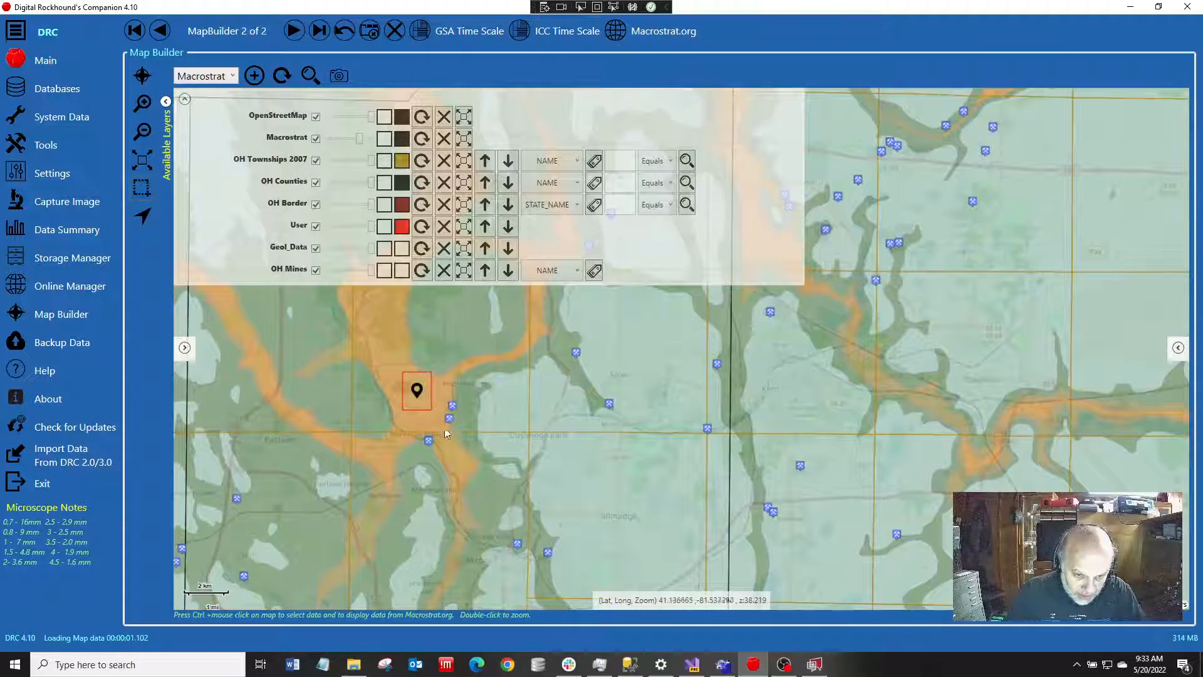
scroll(513, 442, up, 1)
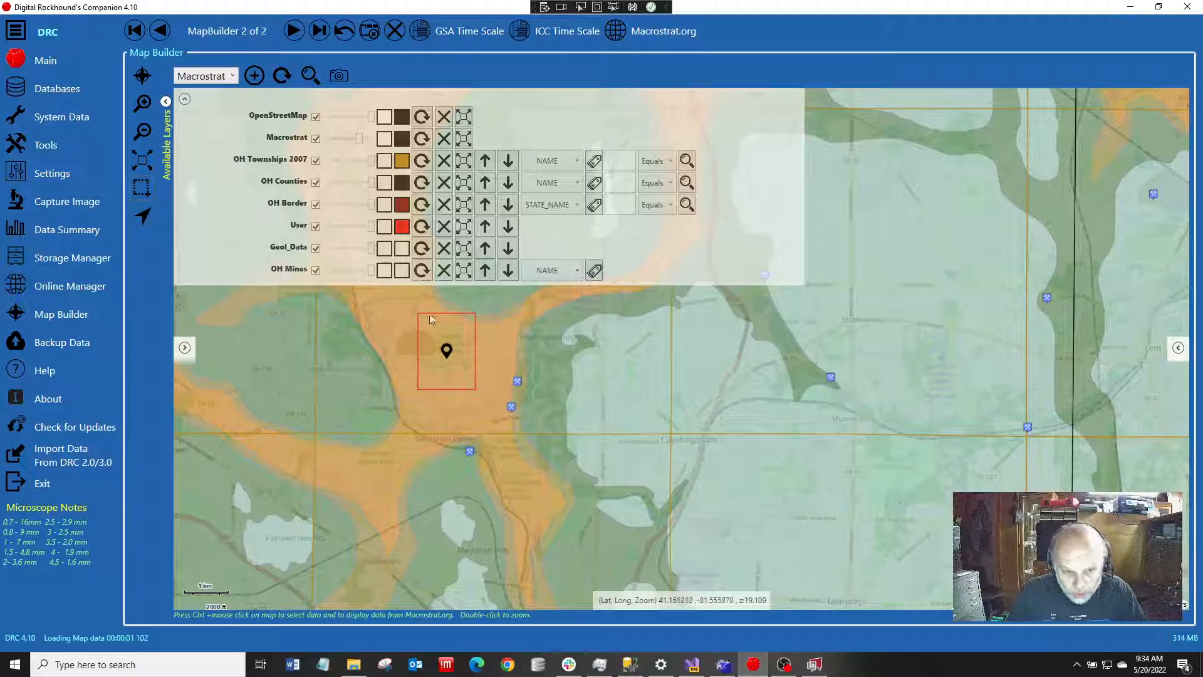
click(594, 272)
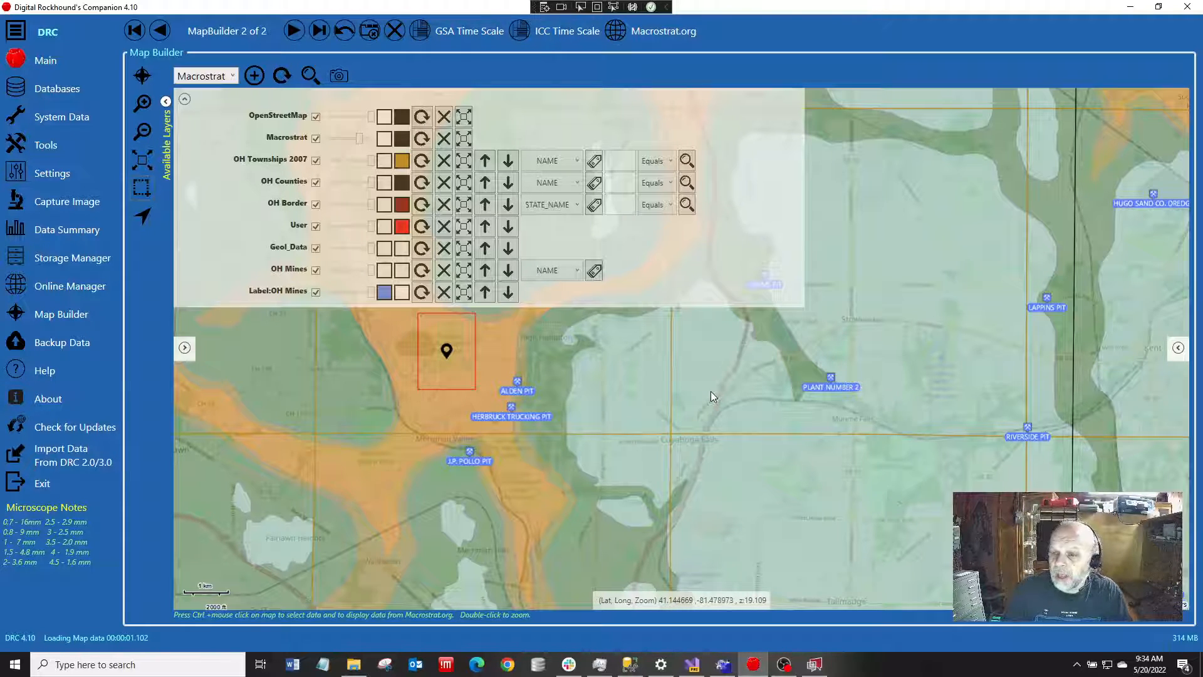
Hide both the OH Mines label layer and the OH Mines layer
scroll(700, 399, down, 1)
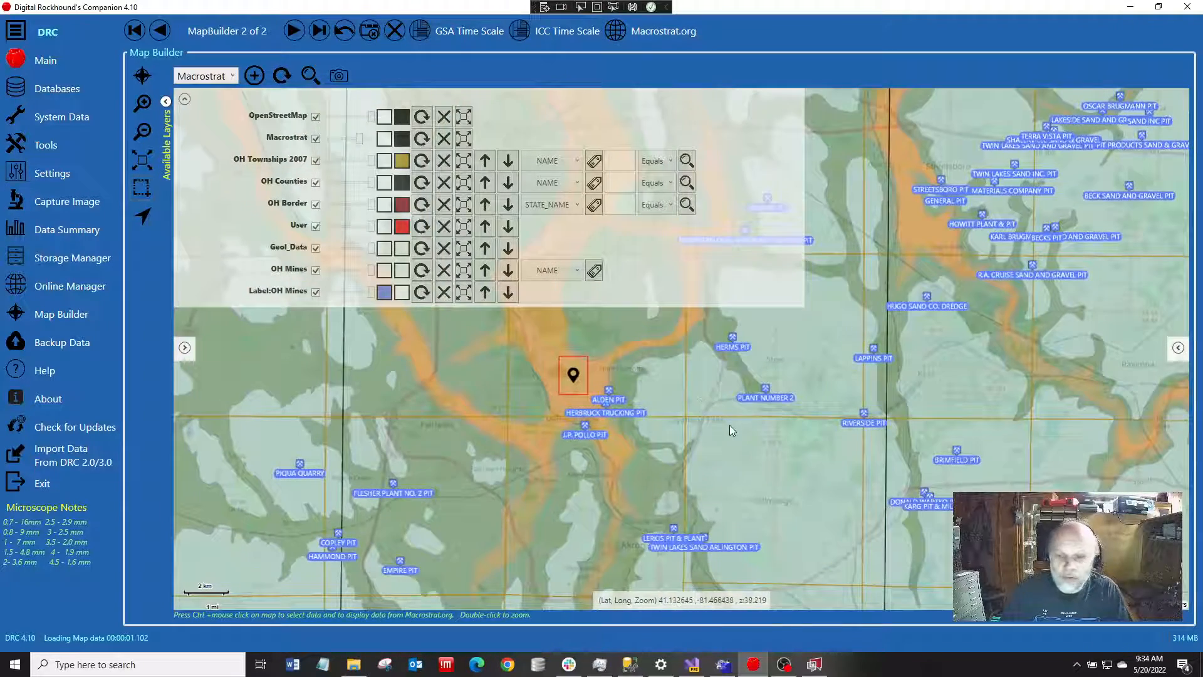
scroll(737, 428, down, 1)
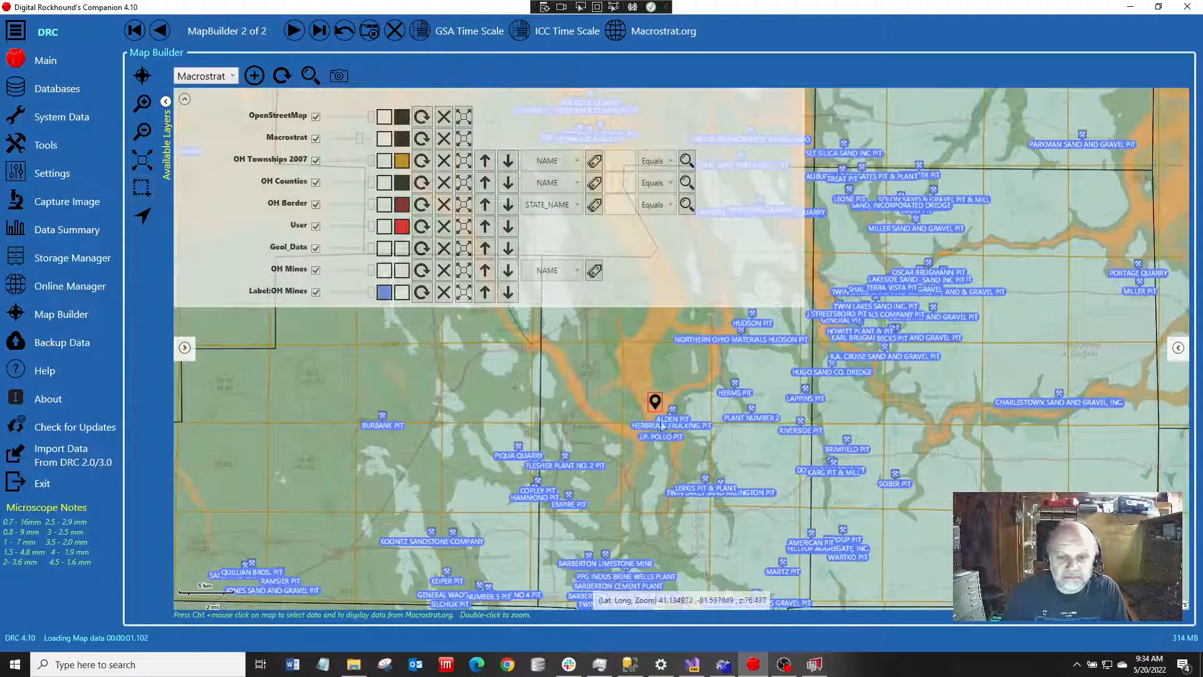
drag(591, 401, 607, 379)
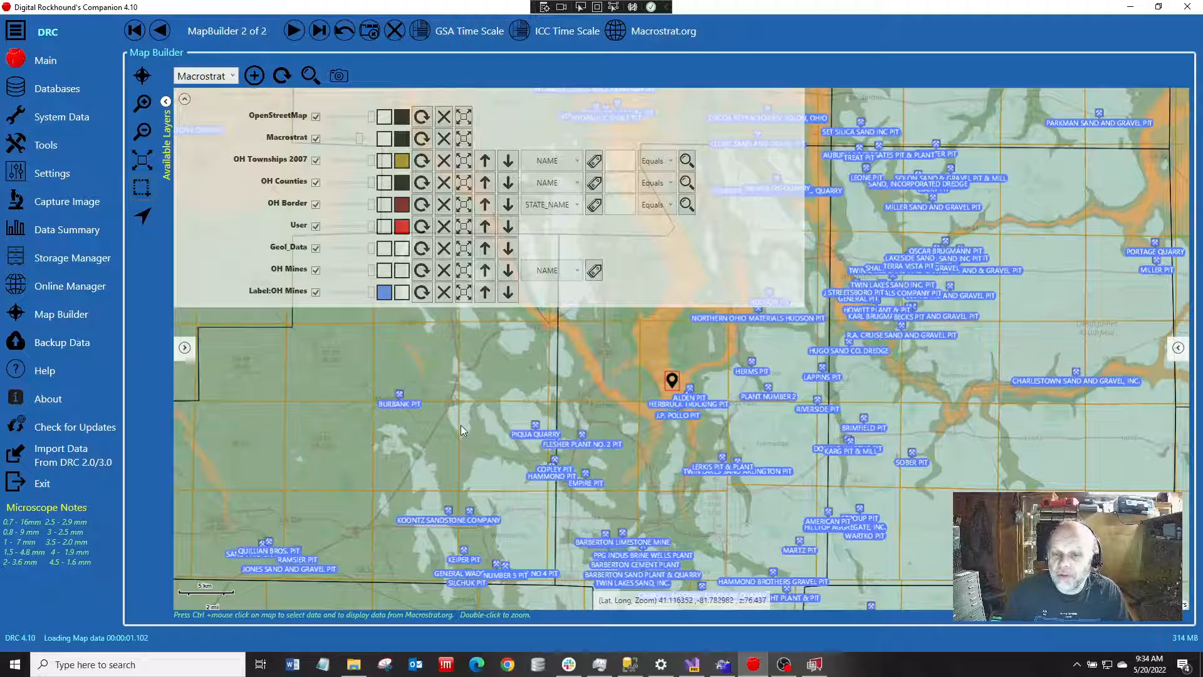
click(315, 292)
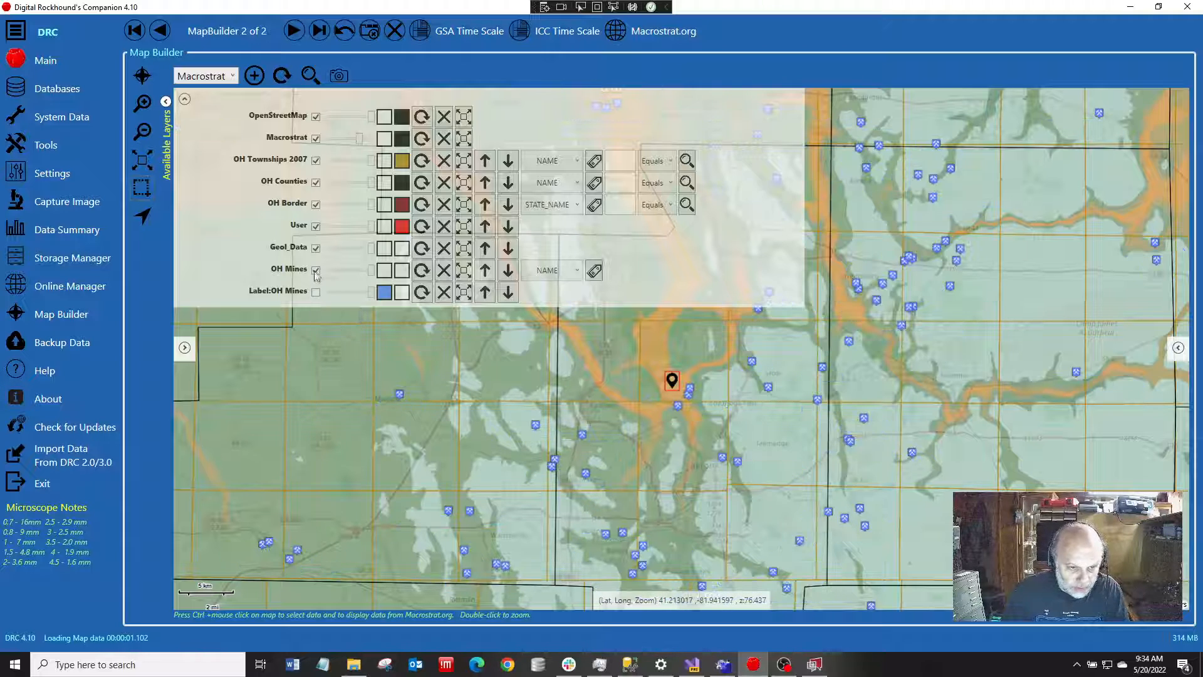
click(315, 270)
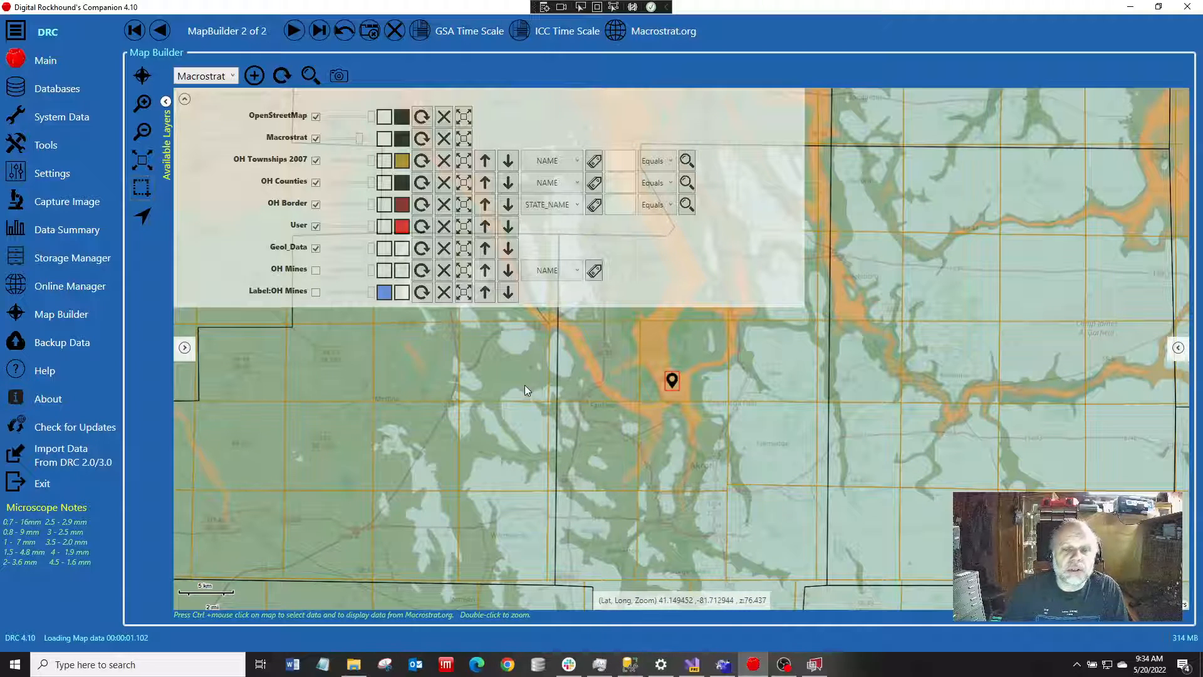
Turn off the OpenStreetMap layer so only the Macrostrat geology shows beneath the Ohio layers
scroll(525, 385, down, 2)
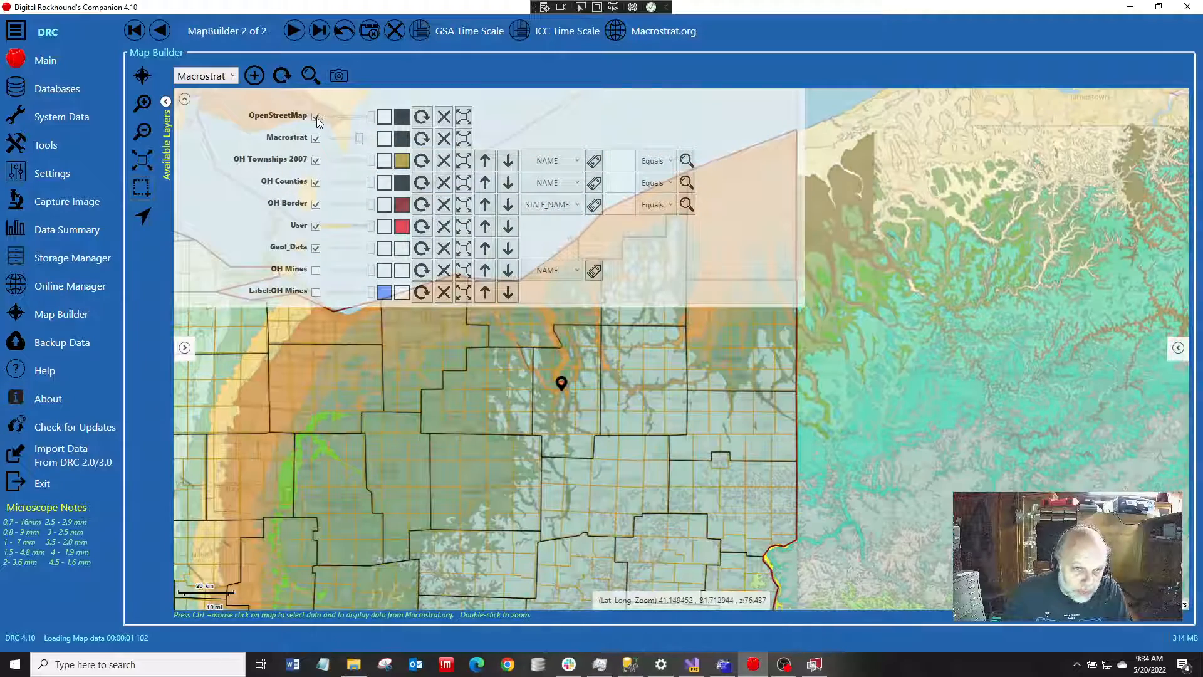
click(316, 117)
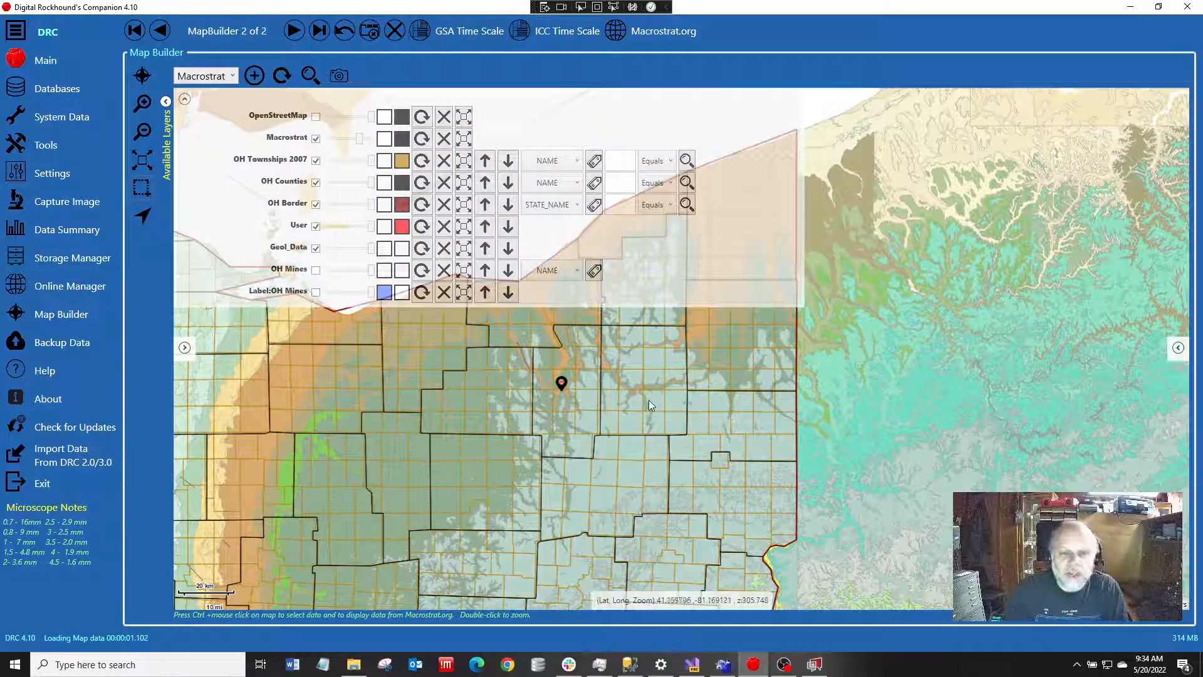
Collapse the layers panel and zoom out to view the Macrostrat geology across the whole world
scroll(649, 402, down, 1)
scroll(649, 402, down, 2)
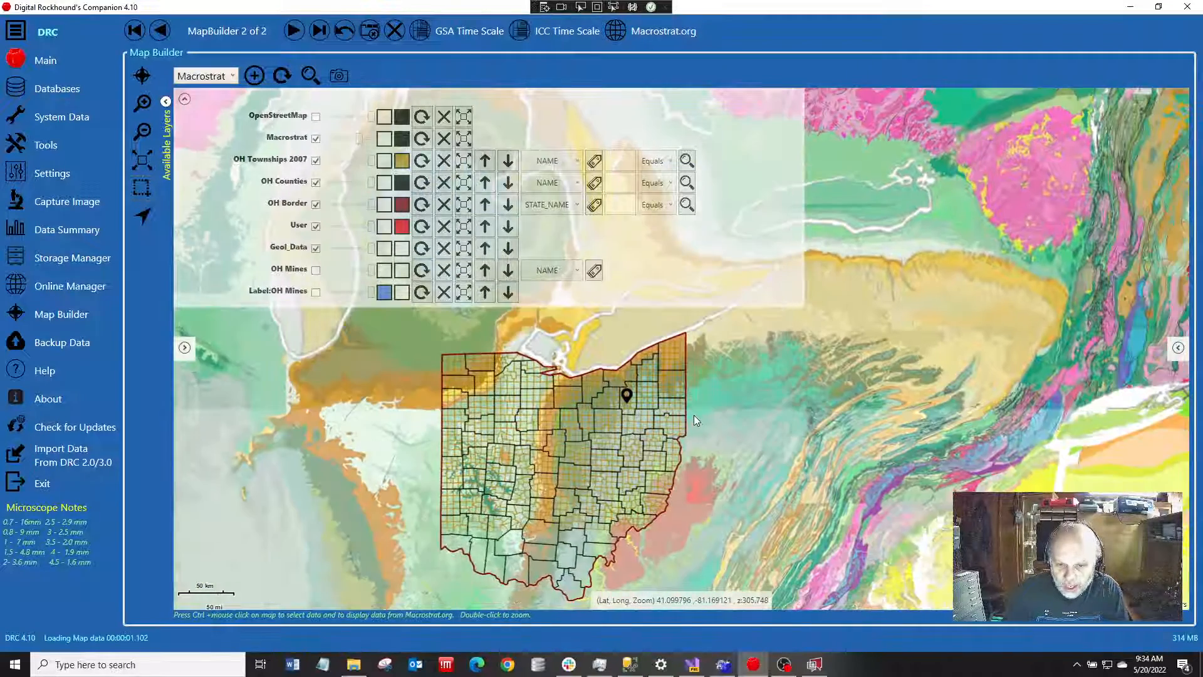
scroll(710, 430, down, 2)
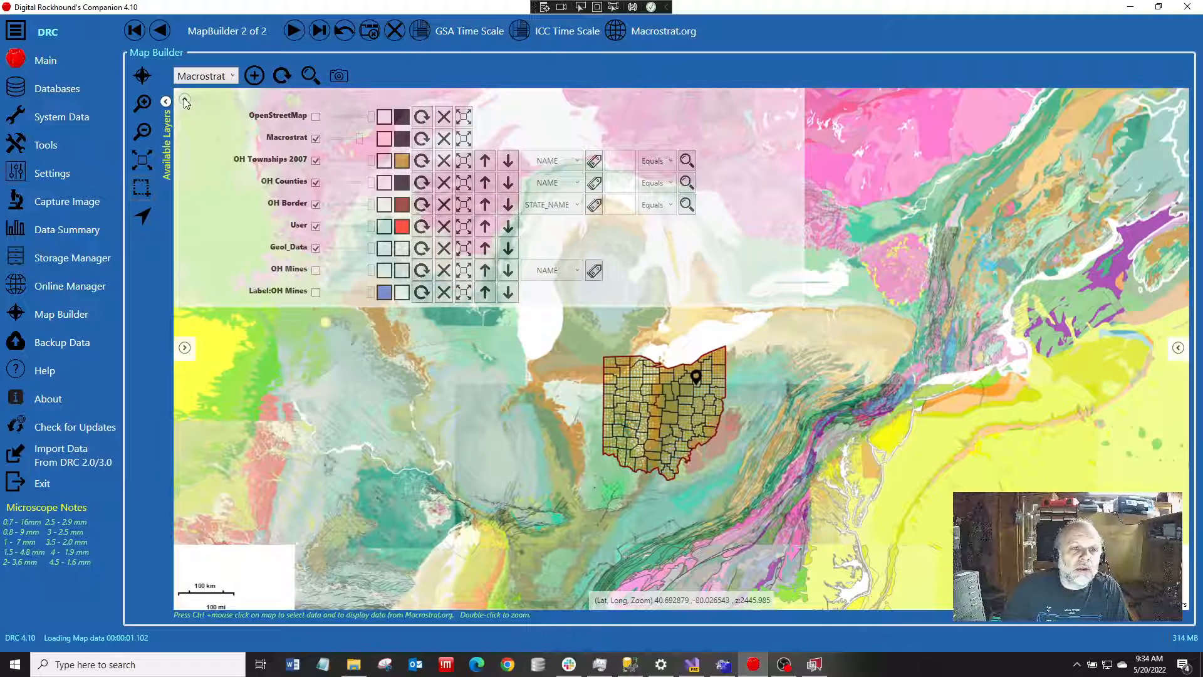
click(185, 101)
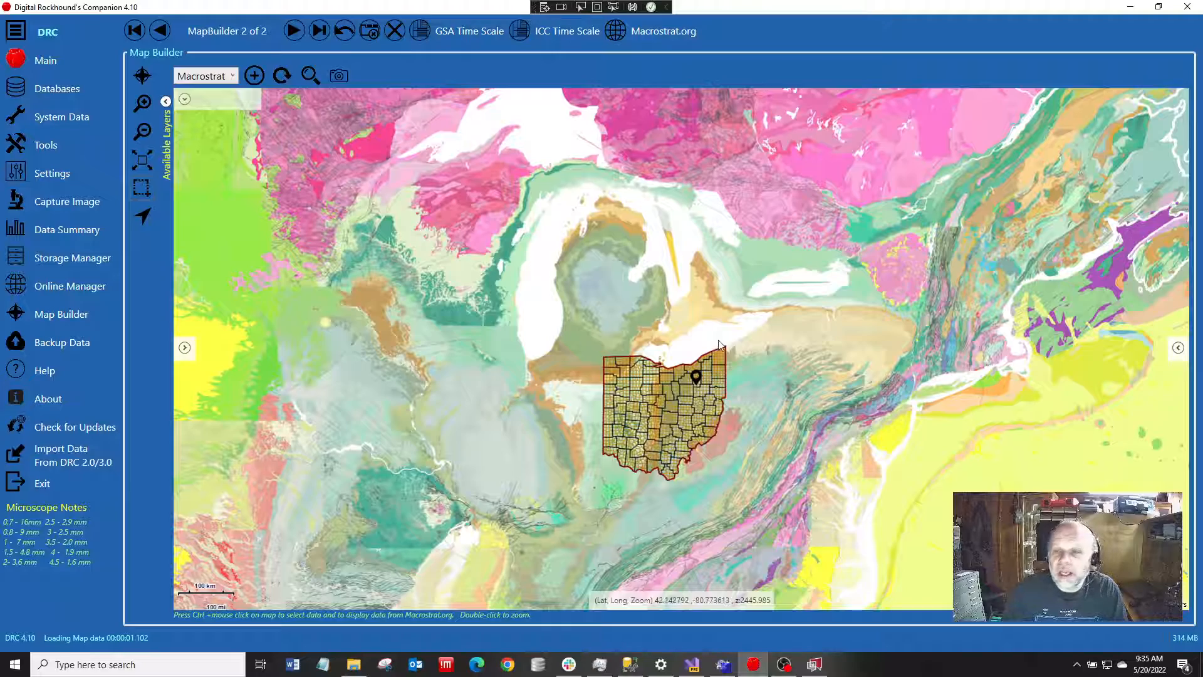
scroll(719, 343, down, 1)
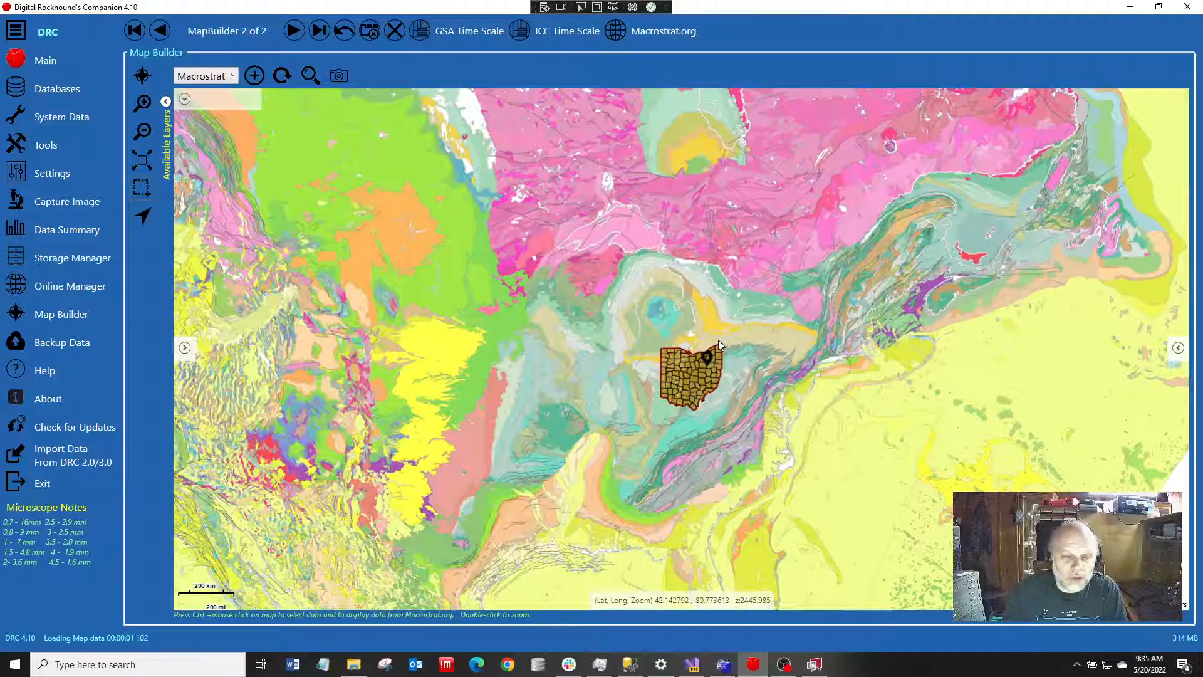
scroll(717, 340, down, 1)
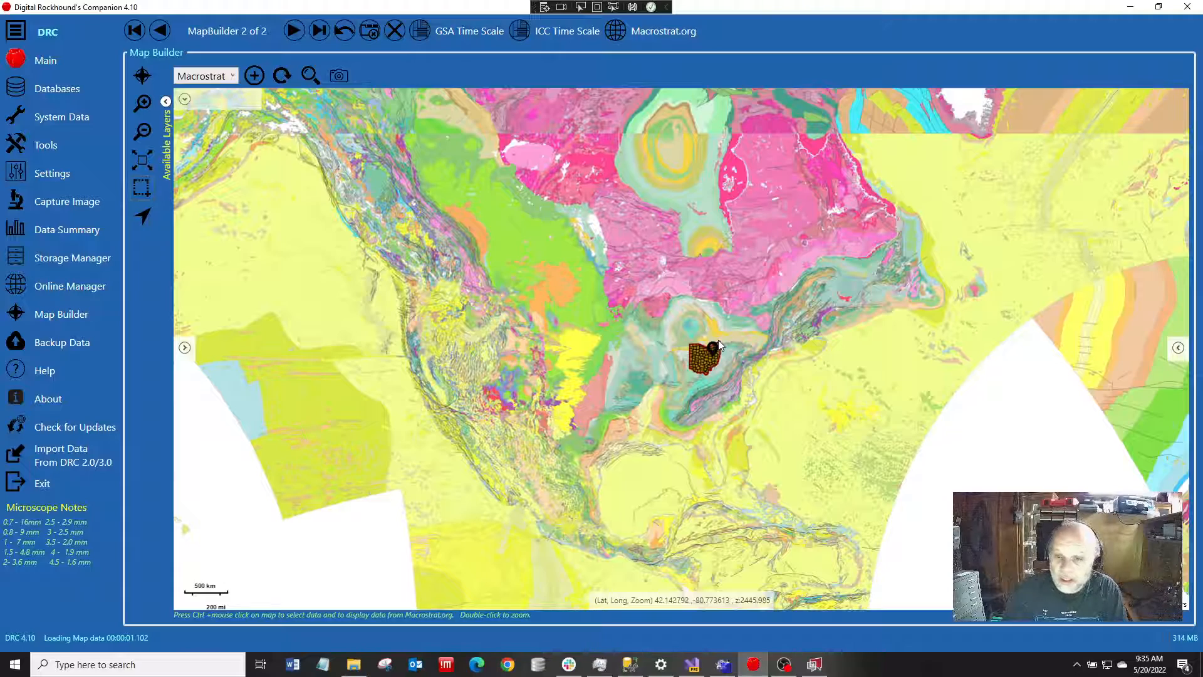
scroll(718, 339, down, 1)
mouse_move(828, 376)
mouse_down()
mouse_move(764, 356)
mouse_move(539, 359)
mouse_up()
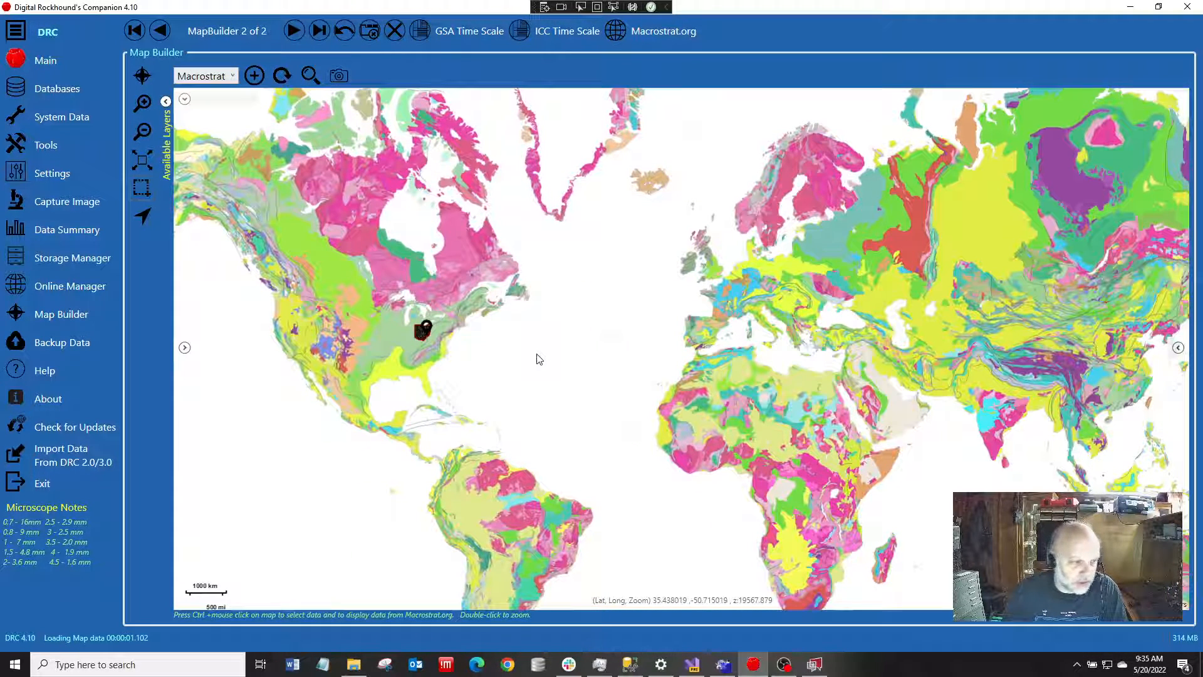